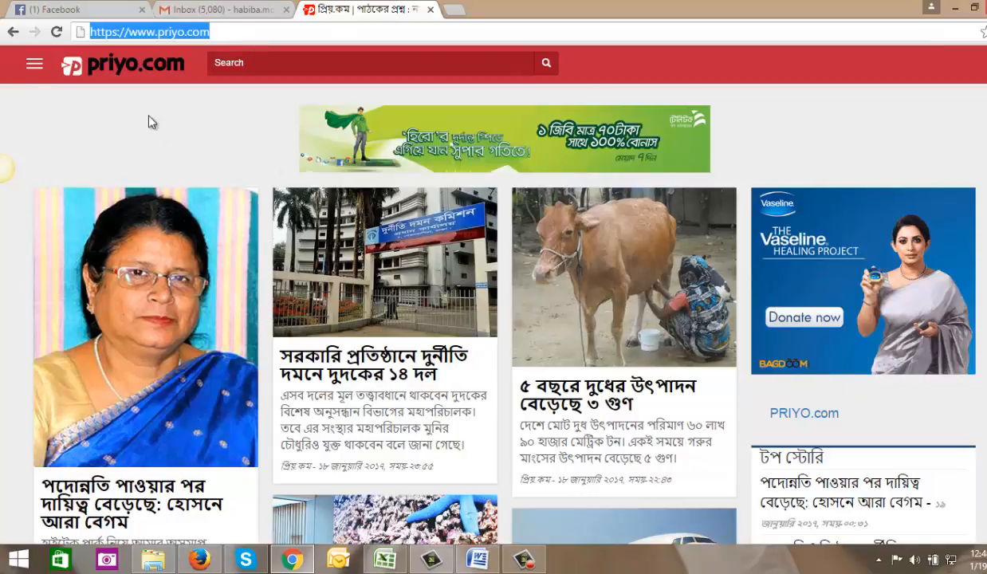
- Open the lead article with the woman's portrait from the priyo.com home page
{"action": "scroll", "coordinate": [238, 340], "scroll_direction": "down", "scroll_amount": 1}
{"action": "scroll", "coordinate": [237, 340], "scroll_direction": "down", "scroll_amount": 1}
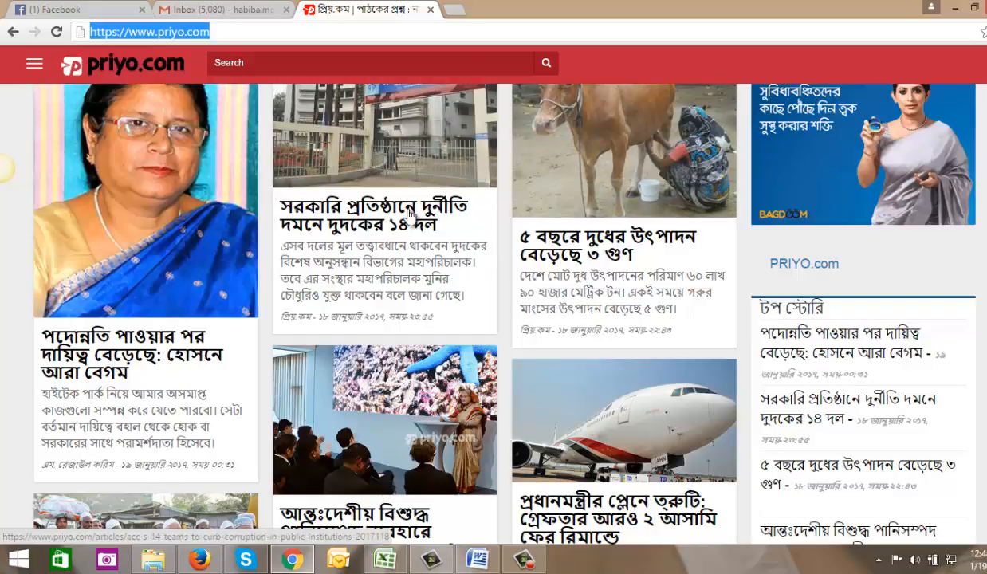
{"action": "scroll", "coordinate": [251, 141], "scroll_direction": "down", "scroll_amount": 3}
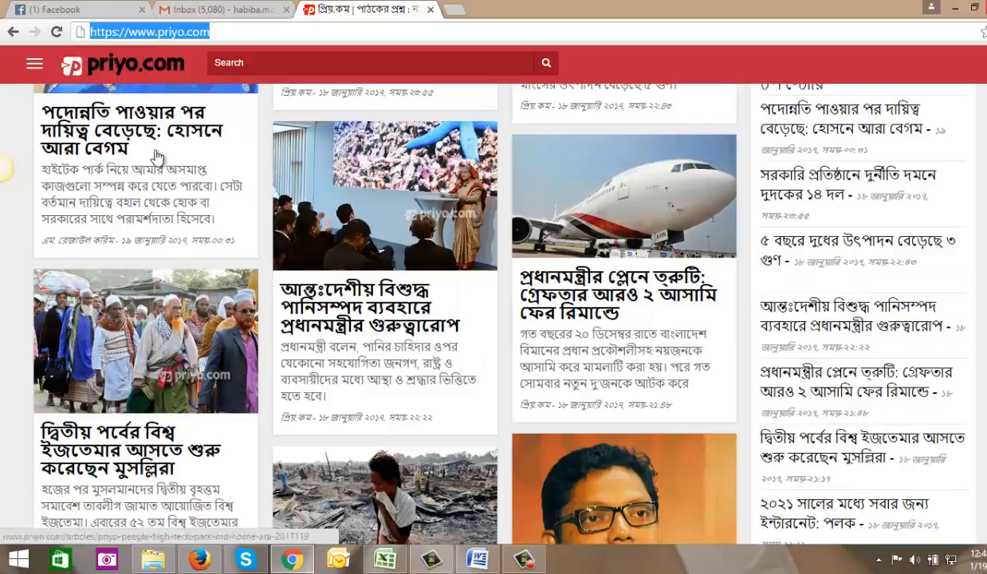
{"action": "scroll", "coordinate": [152, 216], "scroll_direction": "up", "scroll_amount": 3}
{"action": "scroll", "coordinate": [152, 215], "scroll_direction": "up", "scroll_amount": 2}
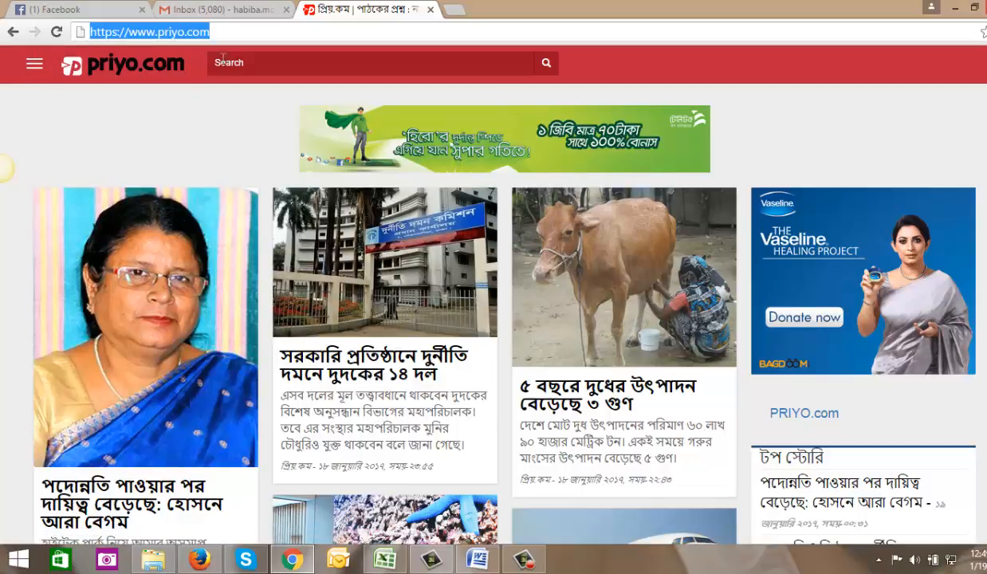
{"action": "scroll", "coordinate": [363, 353], "scroll_direction": "down", "scroll_amount": 1}
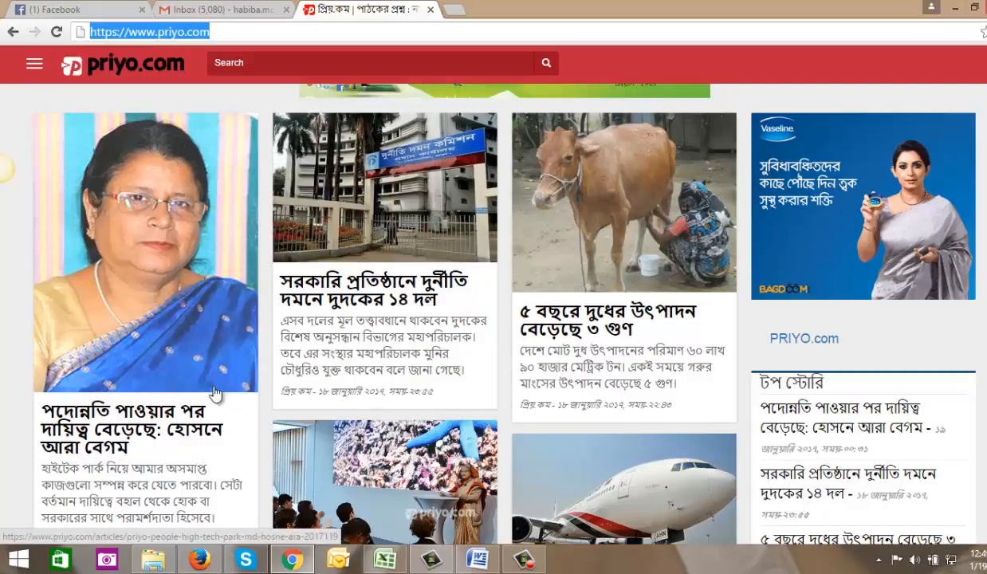
{"action": "left_click", "coordinate": [142, 428]}
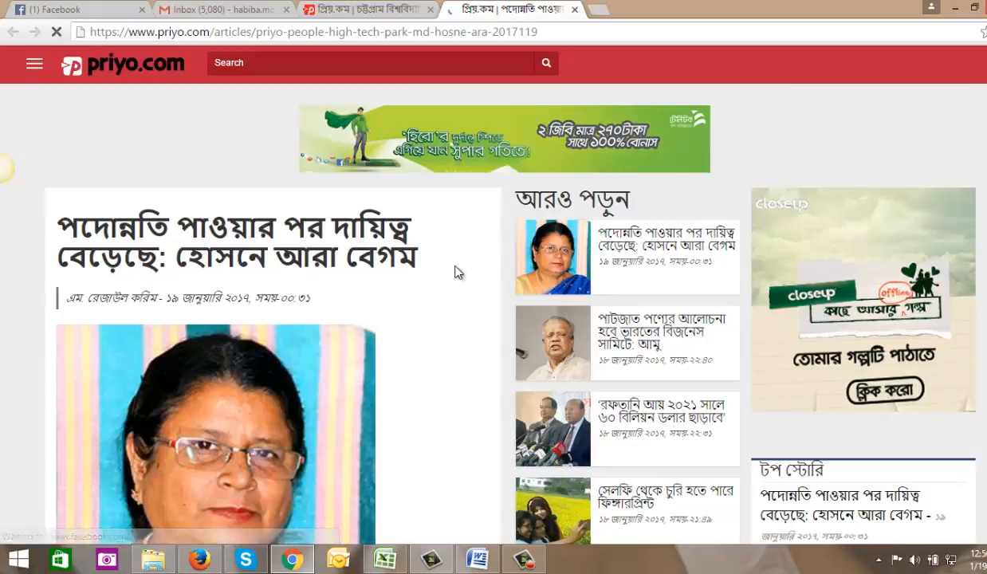
- Examine the article's headline, byline, lead portrait, body text and group photo
{"action": "left_click_drag", "start_coordinate": [422, 256], "coordinate": [74, 226]}
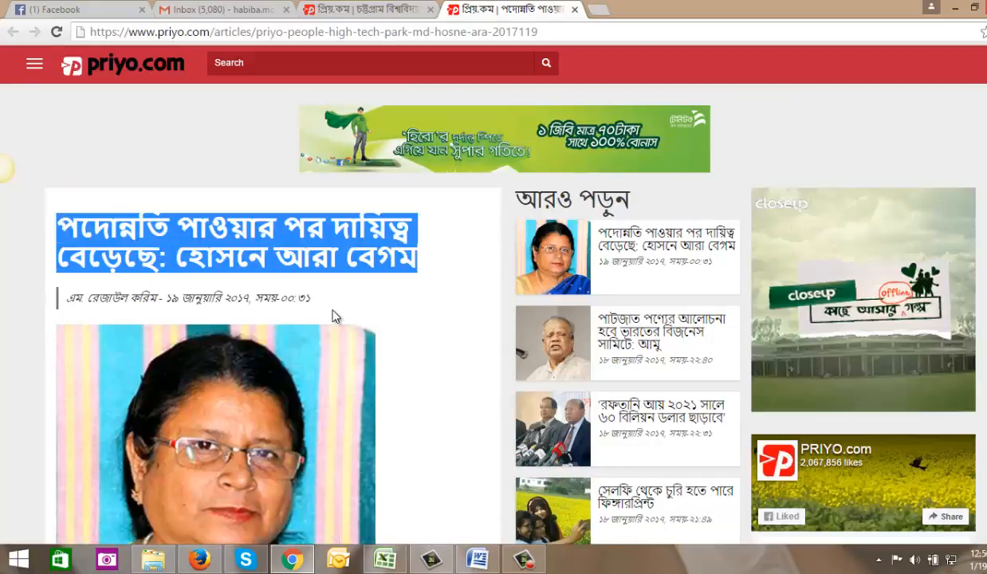
{"action": "left_click_drag", "start_coordinate": [333, 317], "coordinate": [92, 314]}
{"action": "left_click", "coordinate": [348, 303]}
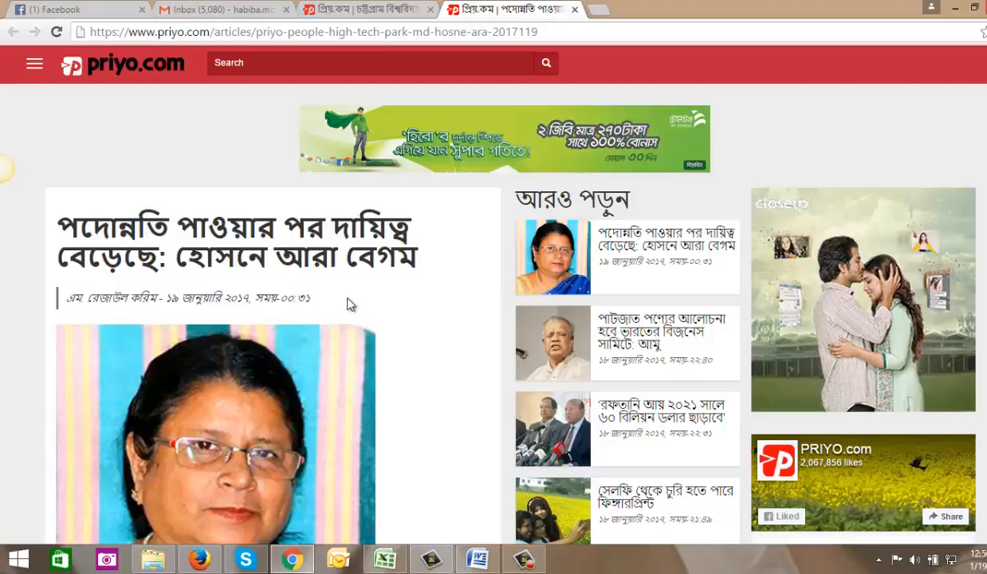
{"action": "scroll", "coordinate": [361, 315], "scroll_direction": "down", "scroll_amount": 3}
{"action": "scroll", "coordinate": [365, 321], "scroll_direction": "down", "scroll_amount": 1}
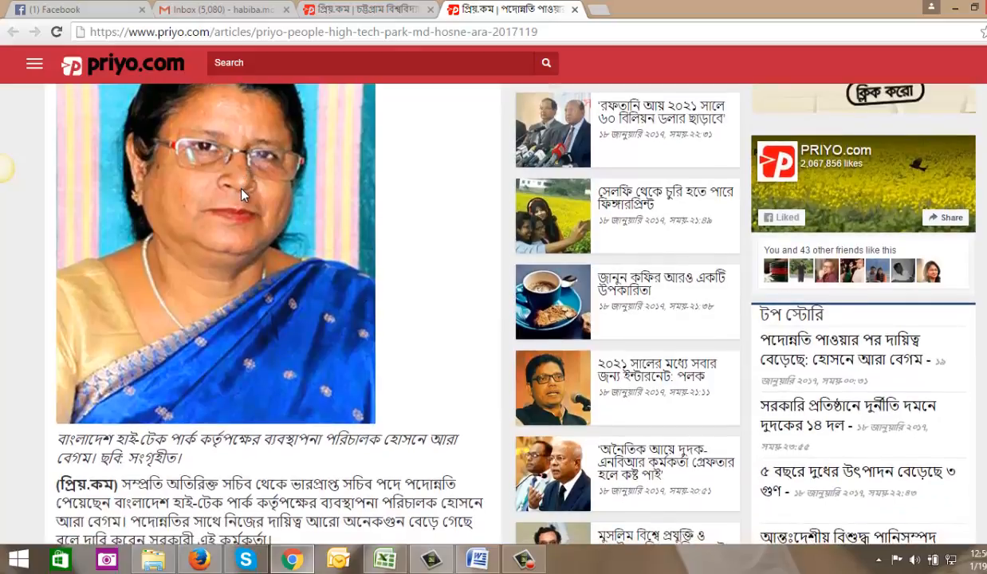
{"action": "scroll", "coordinate": [241, 193], "scroll_direction": "down", "scroll_amount": 1}
{"action": "scroll", "coordinate": [260, 311], "scroll_direction": "down", "scroll_amount": 2}
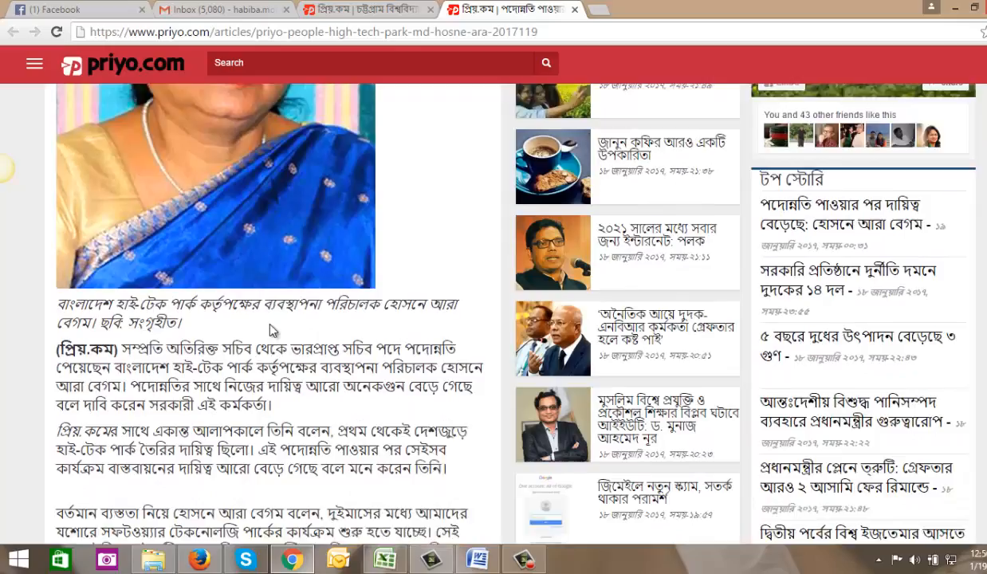
{"action": "scroll", "coordinate": [271, 322], "scroll_direction": "down", "scroll_amount": 3}
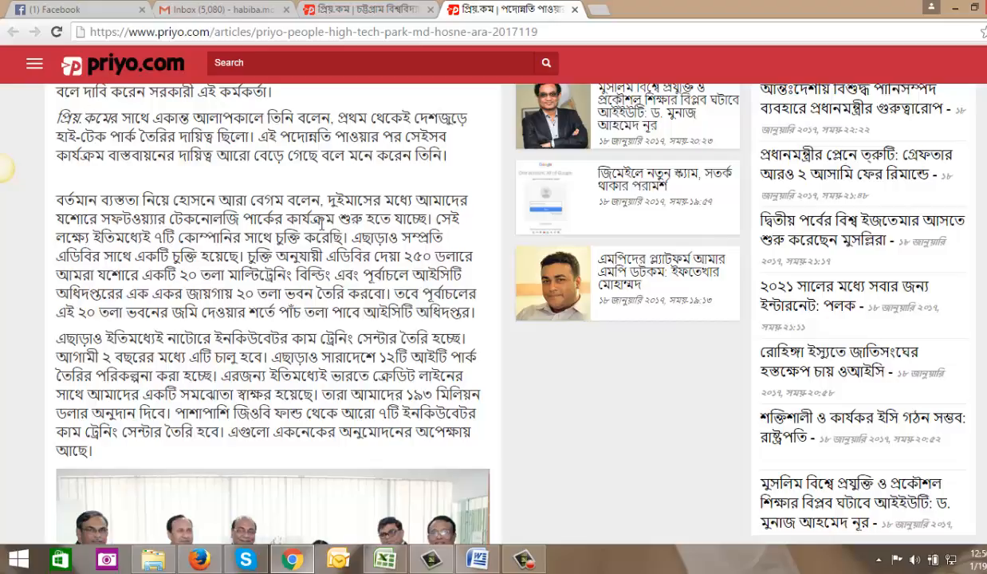
{"action": "scroll", "coordinate": [186, 375], "scroll_direction": "down", "scroll_amount": 10}
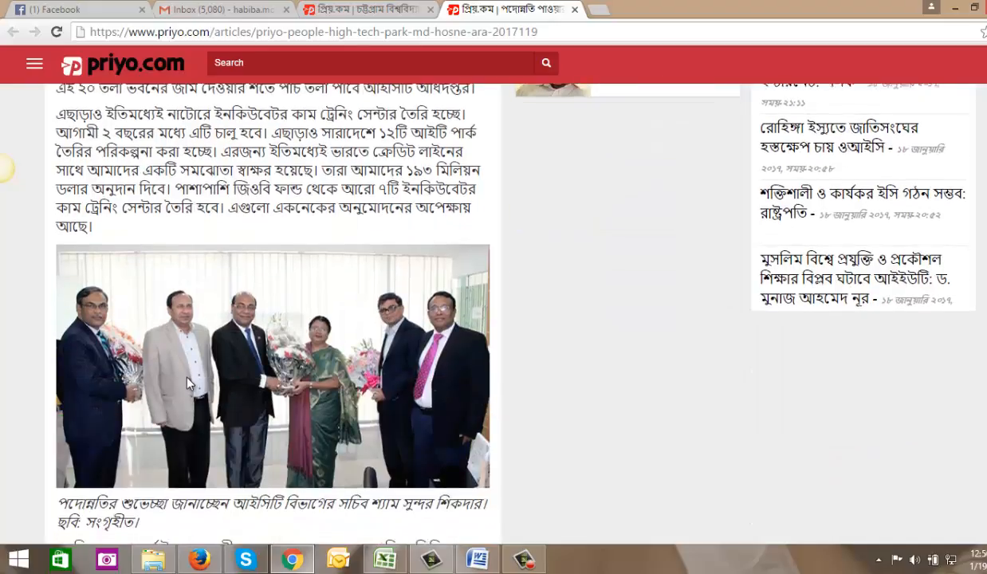
{"action": "scroll", "coordinate": [264, 327], "scroll_direction": "up", "scroll_amount": 12}
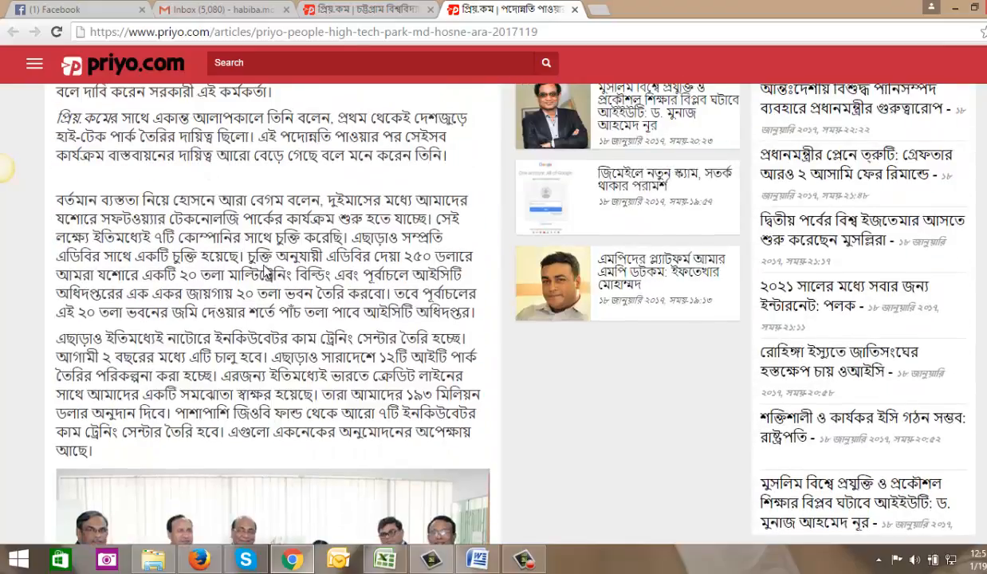
{"action": "scroll", "coordinate": [268, 275], "scroll_direction": "up", "scroll_amount": 10}
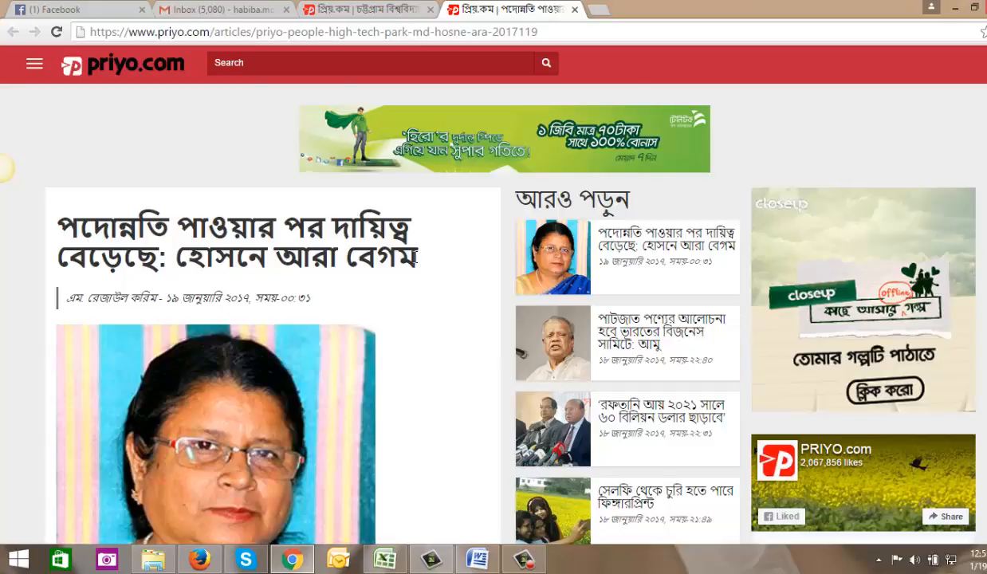
- Copy the article's headline, switch to WordPress in Firefox and paste it as the title of a new post
{"action": "left_click_drag", "start_coordinate": [411, 259], "coordinate": [62, 234]}
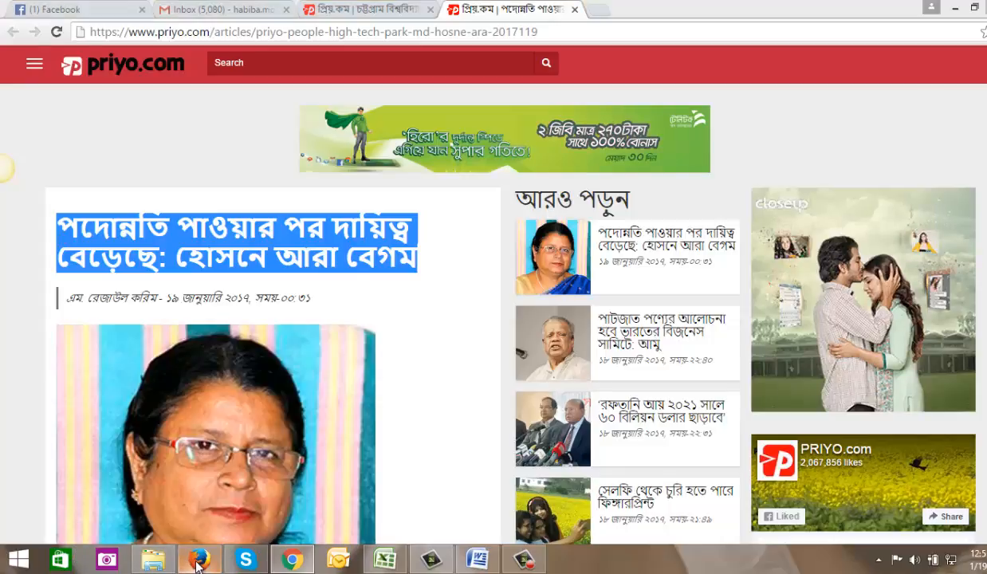
{"action": "left_click", "coordinate": [199, 561]}
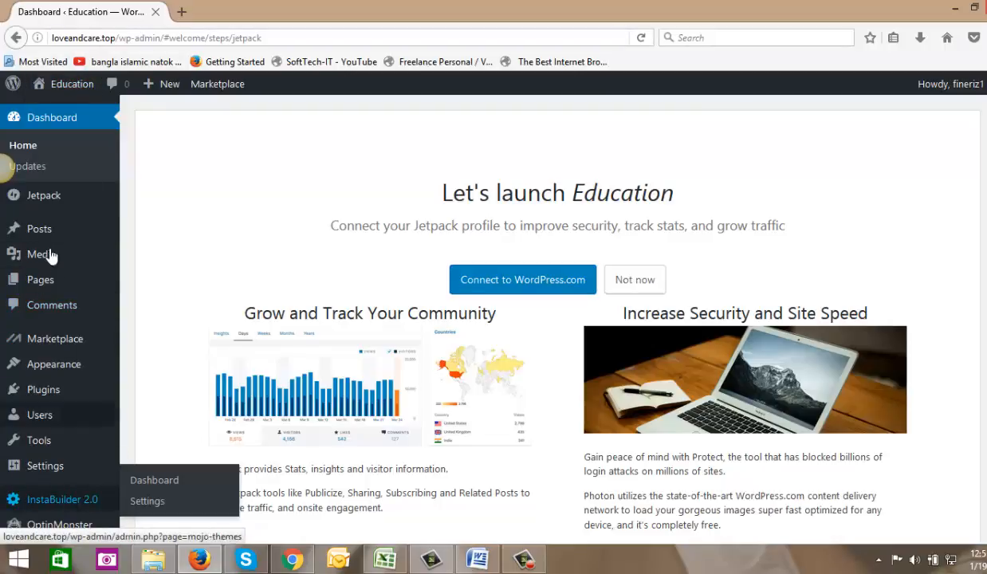
{"action": "mouse_move", "coordinate": [35, 260]}
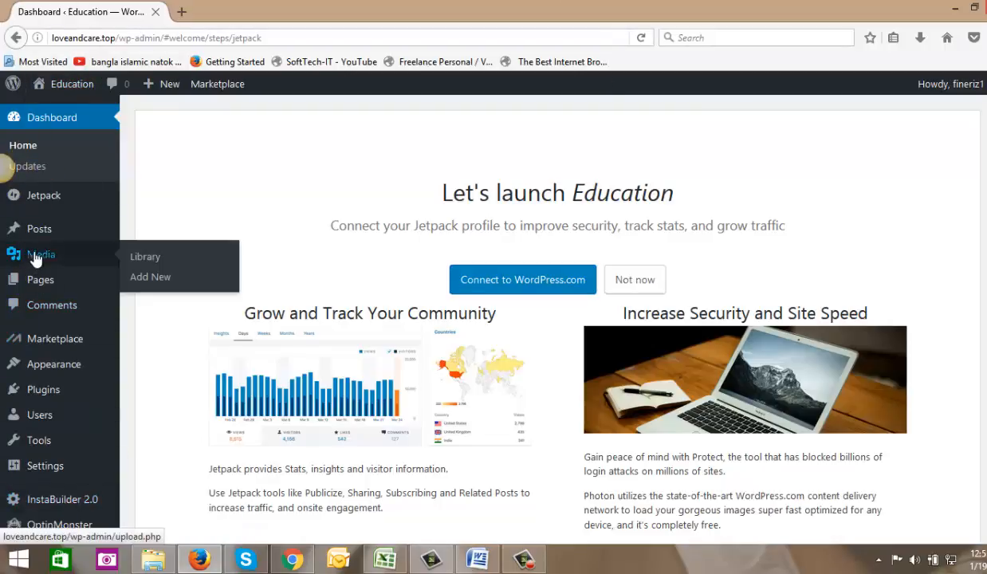
{"action": "mouse_move", "coordinate": [36, 239]}
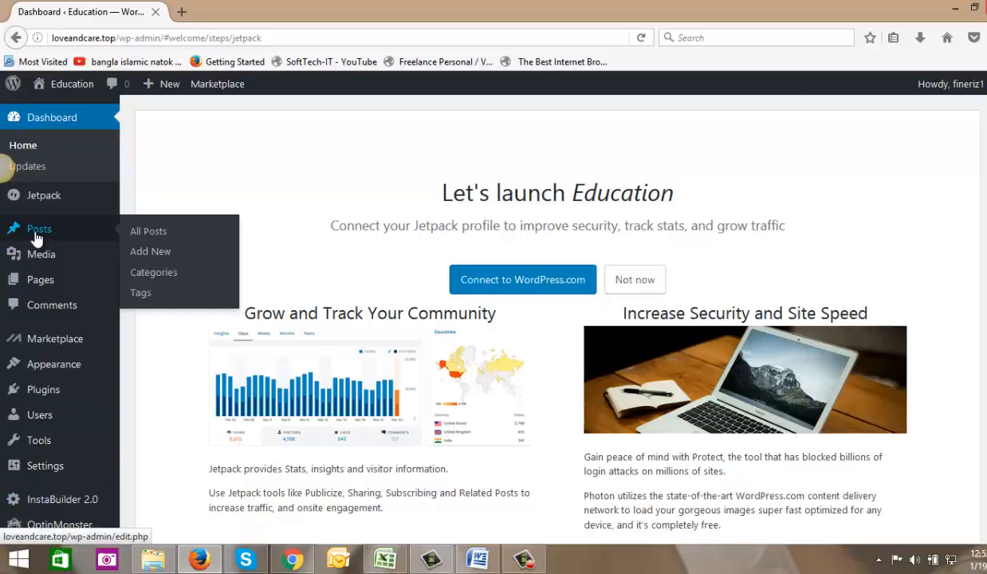
{"action": "left_click", "coordinate": [148, 252]}
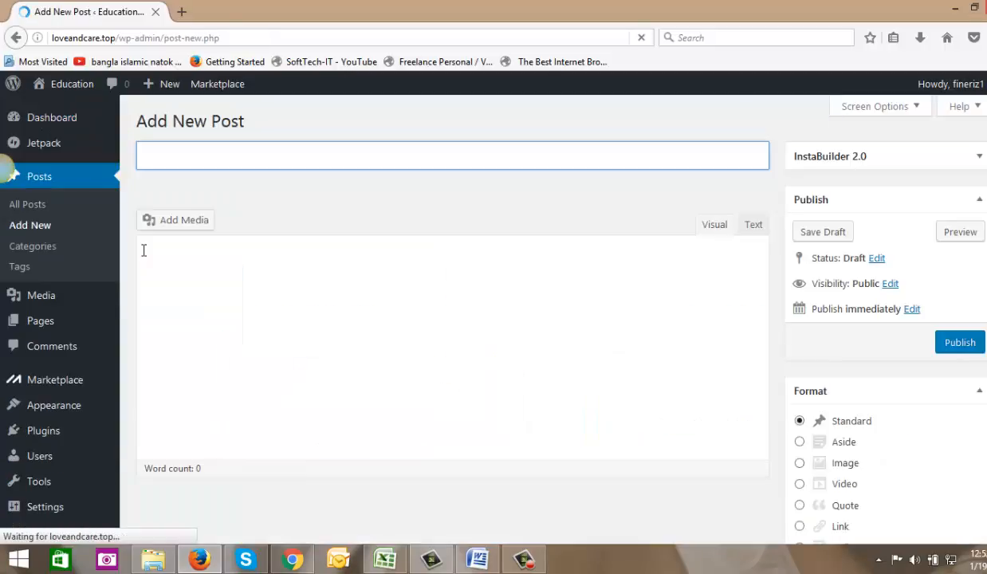
{"action": "right_click", "coordinate": [185, 161]}
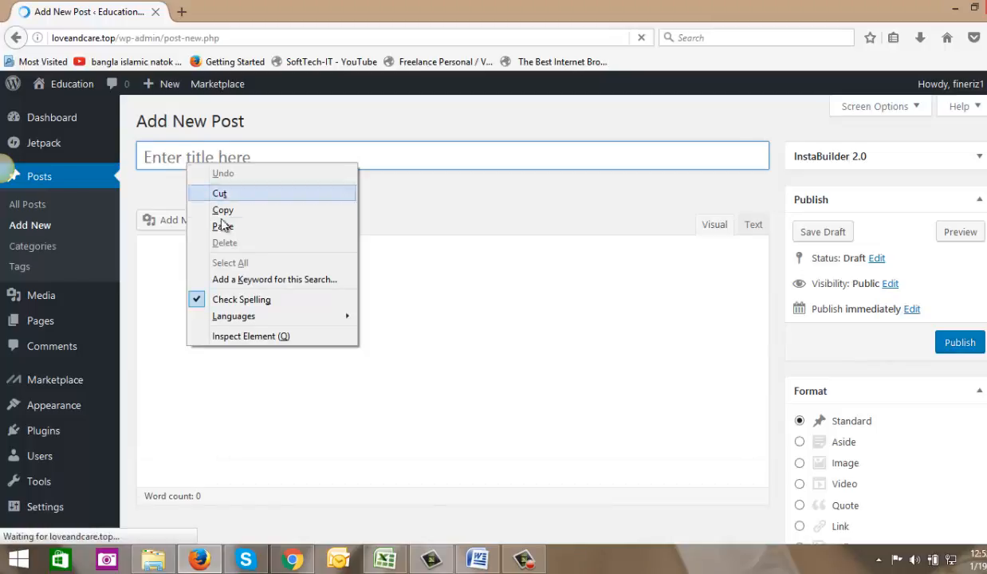
{"action": "left_click", "coordinate": [233, 228]}
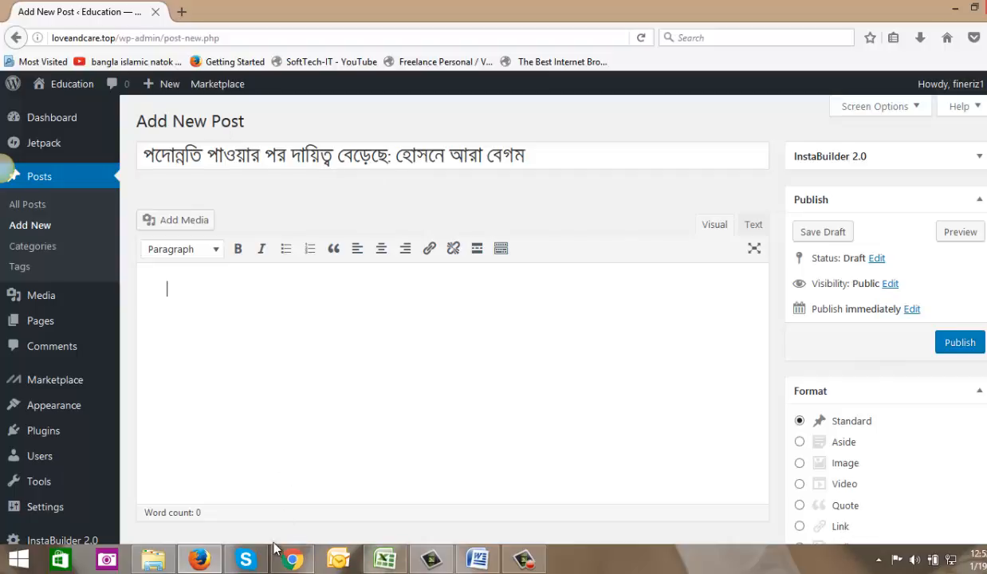
- Copy the article paragraphs between the lead portrait's caption and the group photo from Chrome into the WordPress post body
{"action": "left_click", "coordinate": [292, 559]}
{"action": "scroll", "coordinate": [226, 358], "scroll_direction": "down", "scroll_amount": 5}
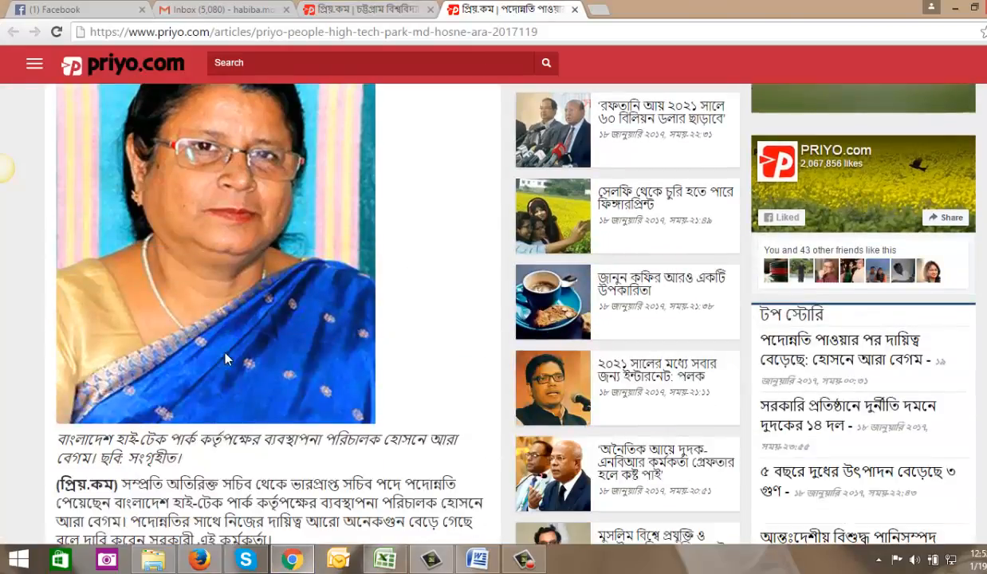
{"action": "scroll", "coordinate": [225, 358], "scroll_direction": "down", "scroll_amount": 4}
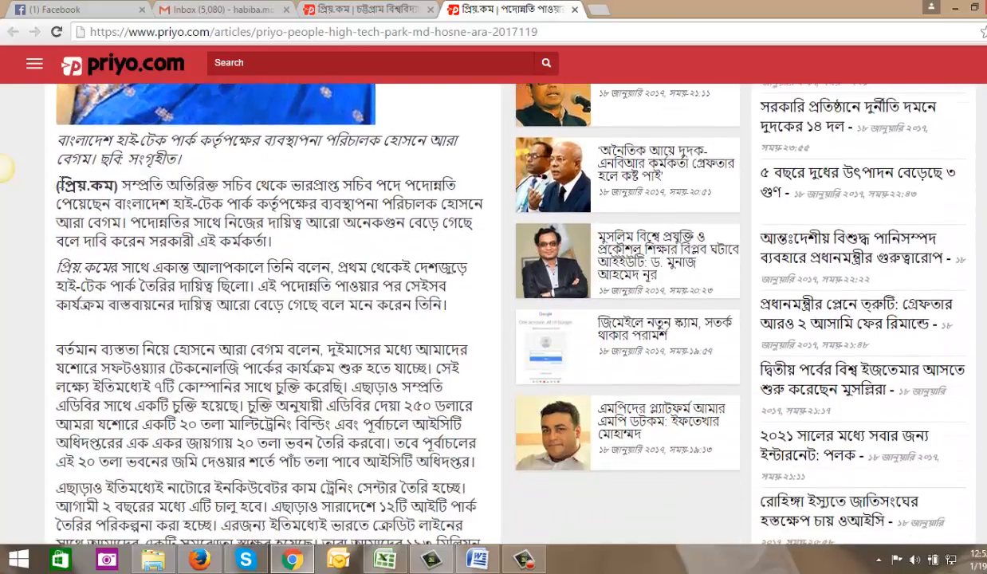
{"action": "left_click_drag", "start_coordinate": [59, 184], "coordinate": [180, 162]}
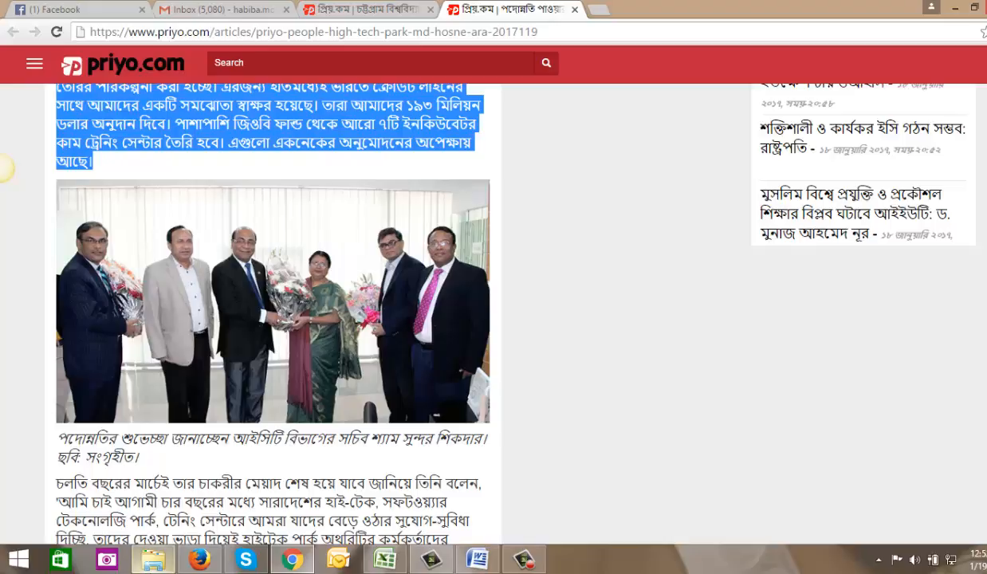
{"action": "left_click", "coordinate": [200, 560]}
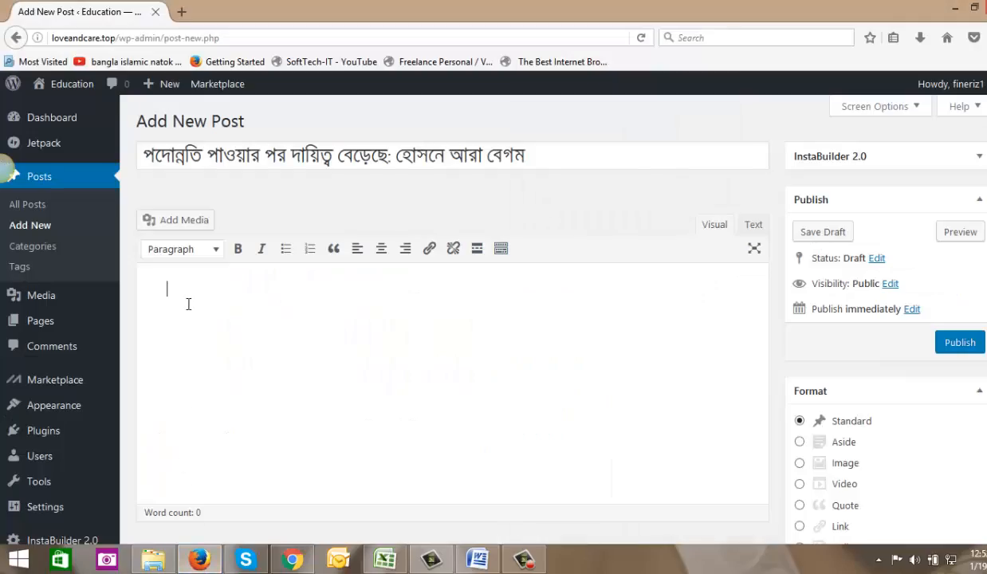
{"action": "right_click", "coordinate": [189, 304]}
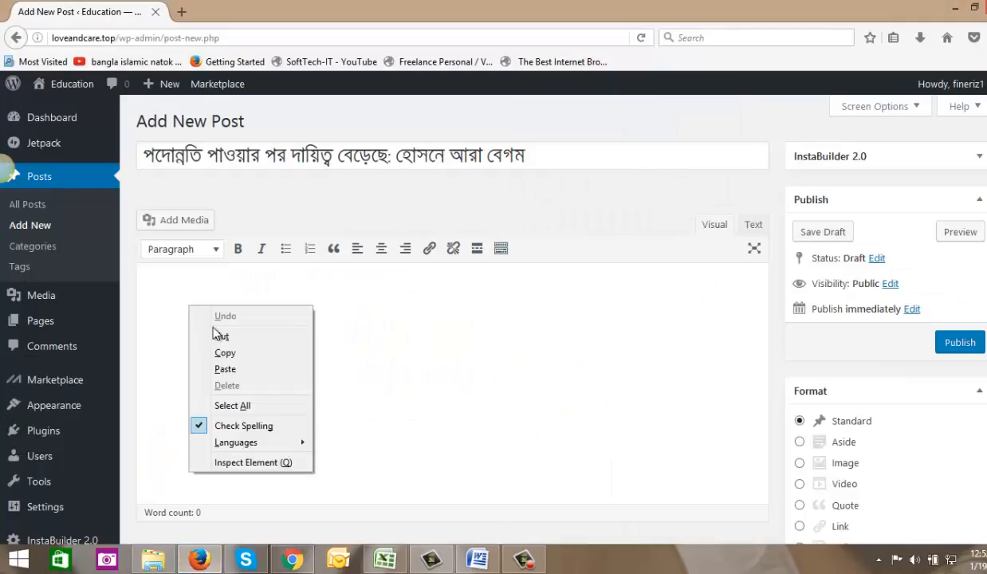
{"action": "left_click", "coordinate": [249, 371]}
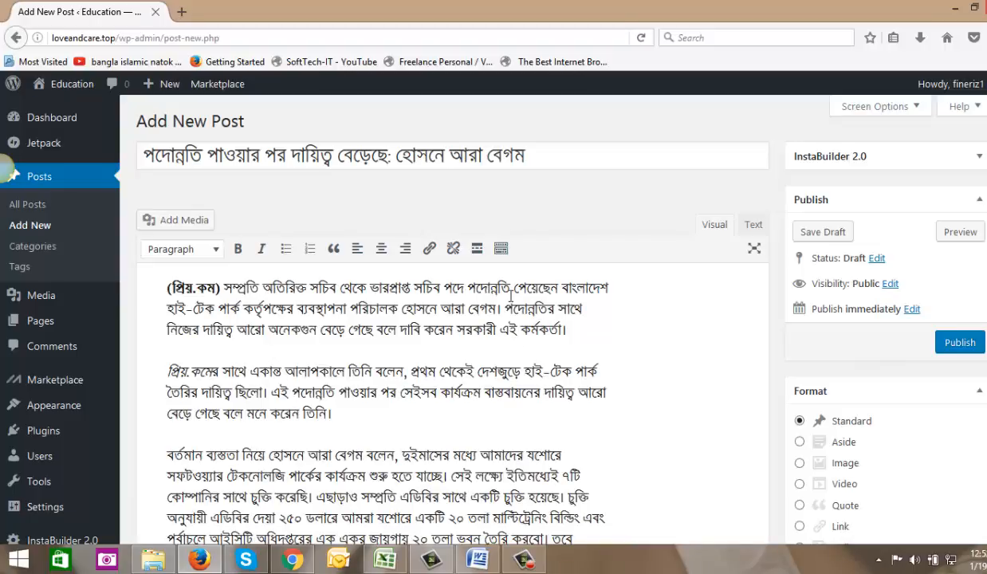
{"action": "left_click", "coordinate": [592, 154]}
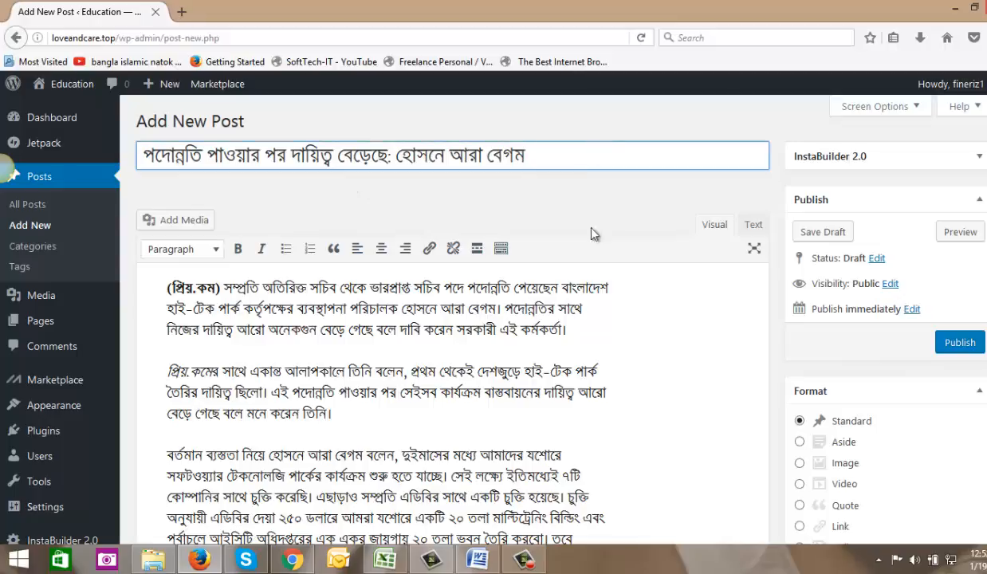
{"action": "scroll", "coordinate": [605, 361], "scroll_direction": "down", "scroll_amount": 5}
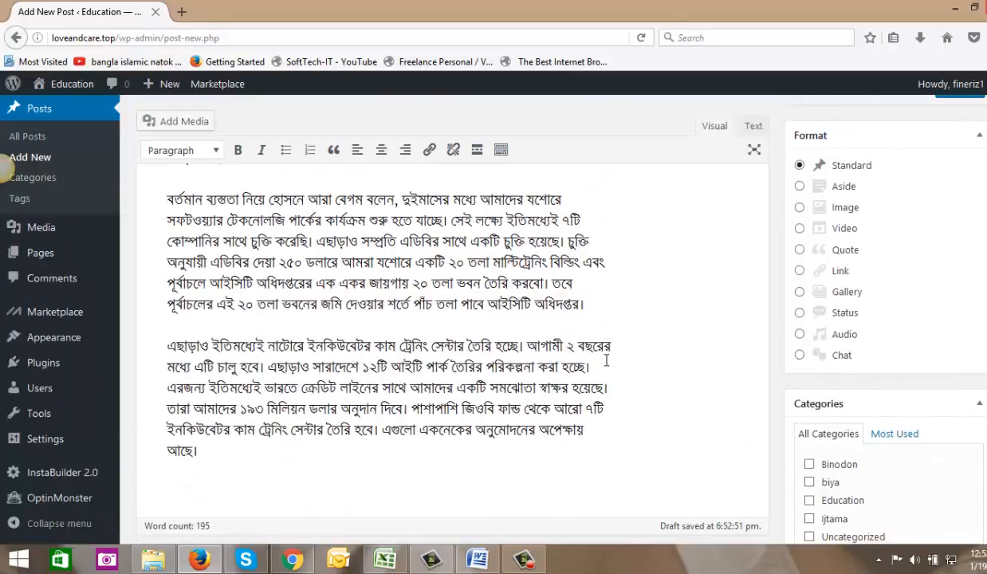
{"action": "scroll", "coordinate": [606, 360], "scroll_direction": "down", "scroll_amount": 1}
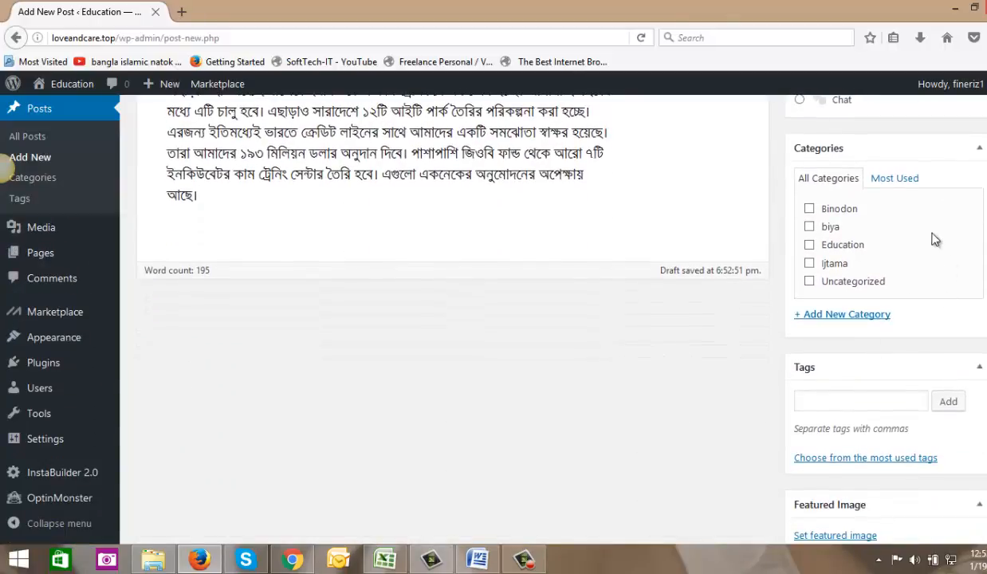
{"action": "scroll", "coordinate": [848, 451], "scroll_direction": "down", "scroll_amount": 1}
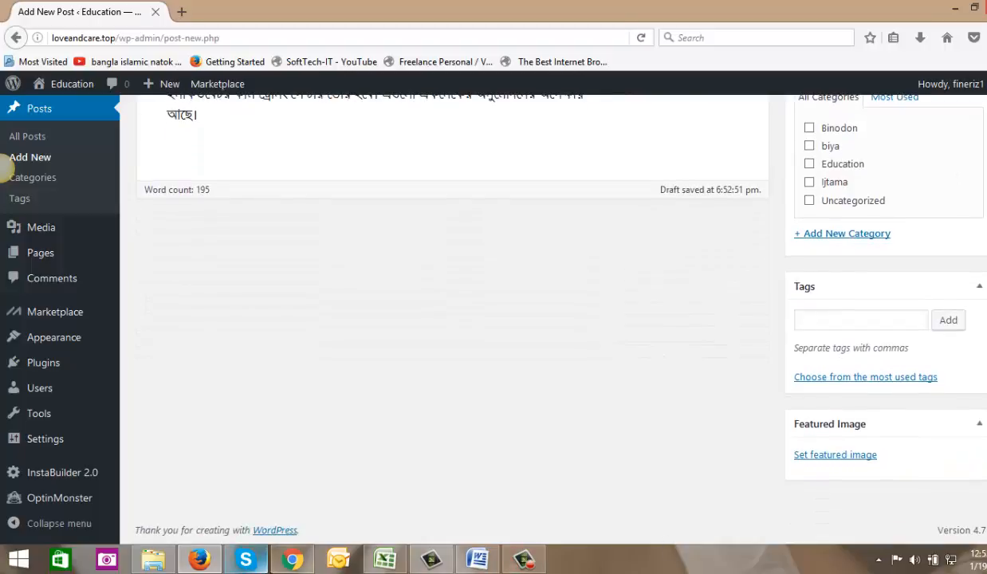
- Switch to the priyo.com article in Chrome and save its lead portrait to the Desktop as a JPEG image
{"action": "key", "text": "alt+Tab"}
{"action": "scroll", "coordinate": [253, 241], "scroll_direction": "up", "scroll_amount": 12}
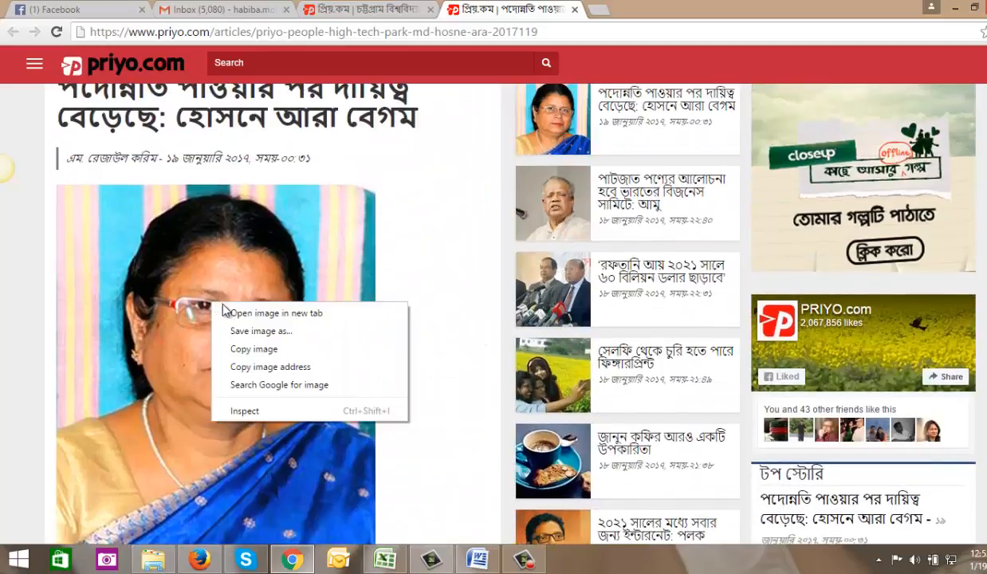
{"action": "left_click", "coordinate": [34, 289]}
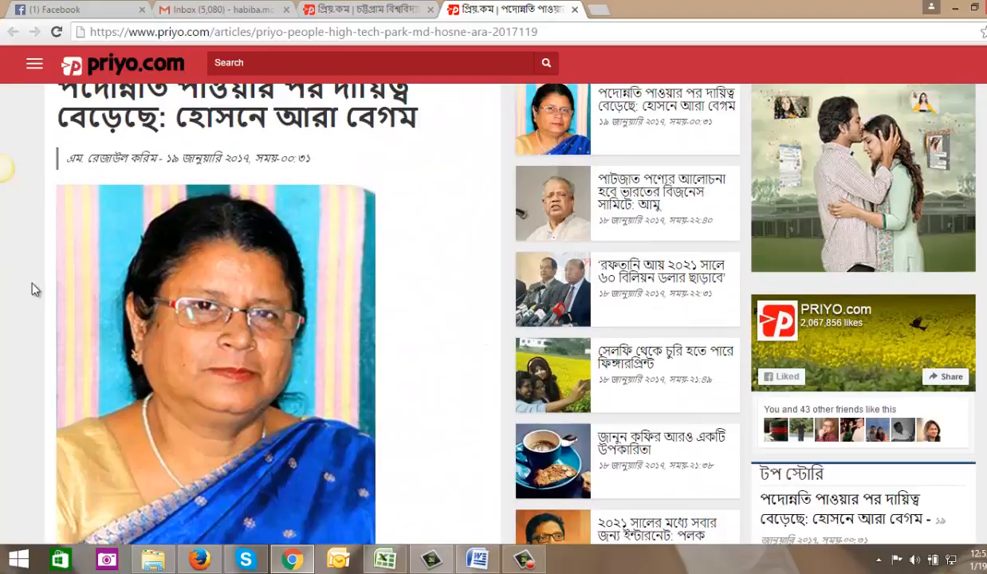
{"action": "right_click", "coordinate": [206, 279]}
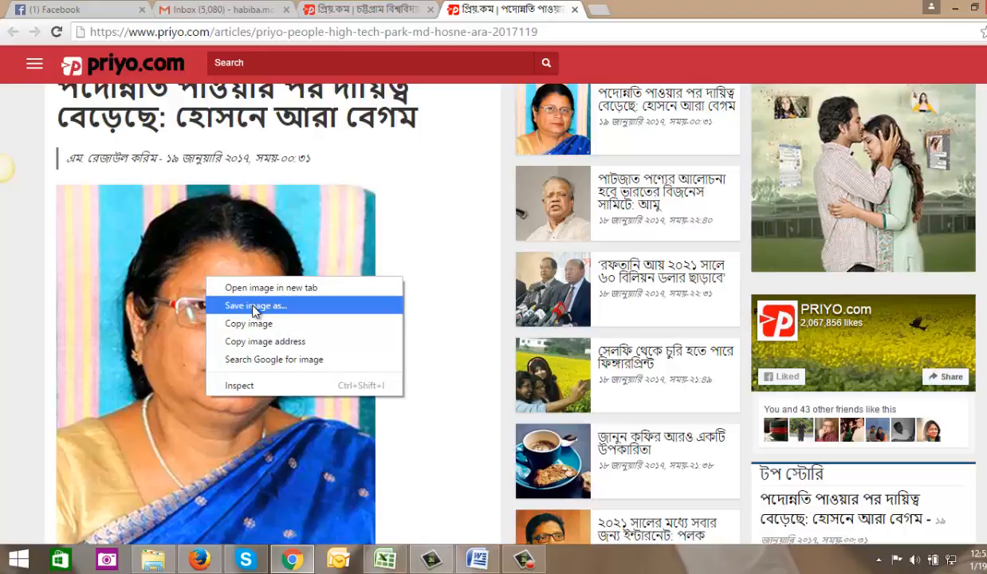
{"action": "left_click", "coordinate": [253, 308]}
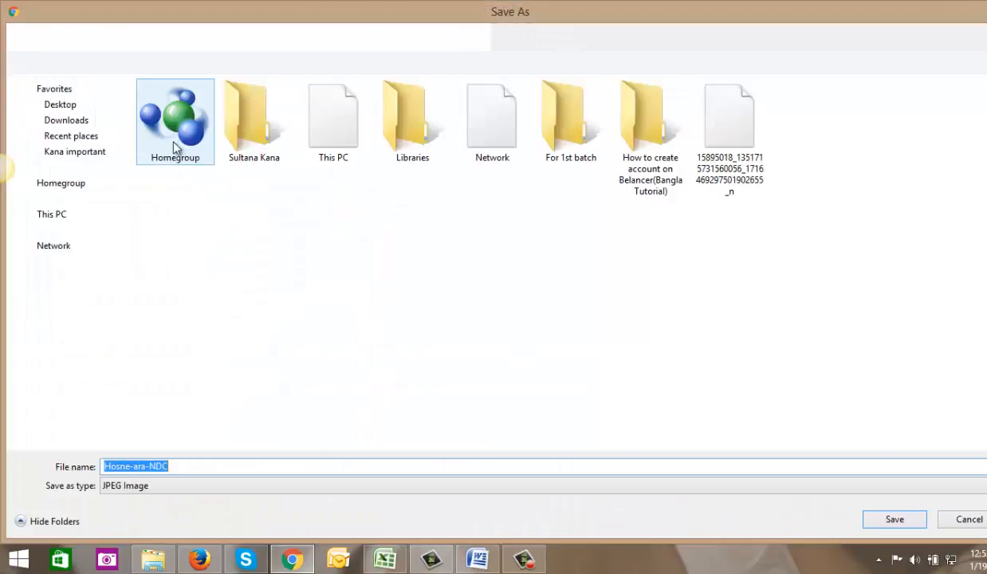
{"action": "left_click", "coordinate": [65, 238]}
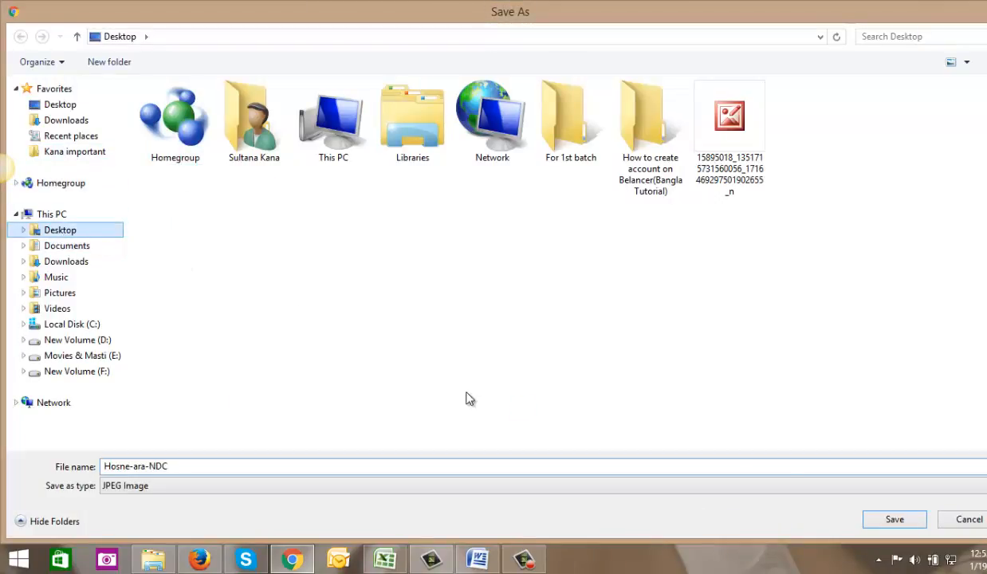
{"action": "left_click", "coordinate": [897, 522]}
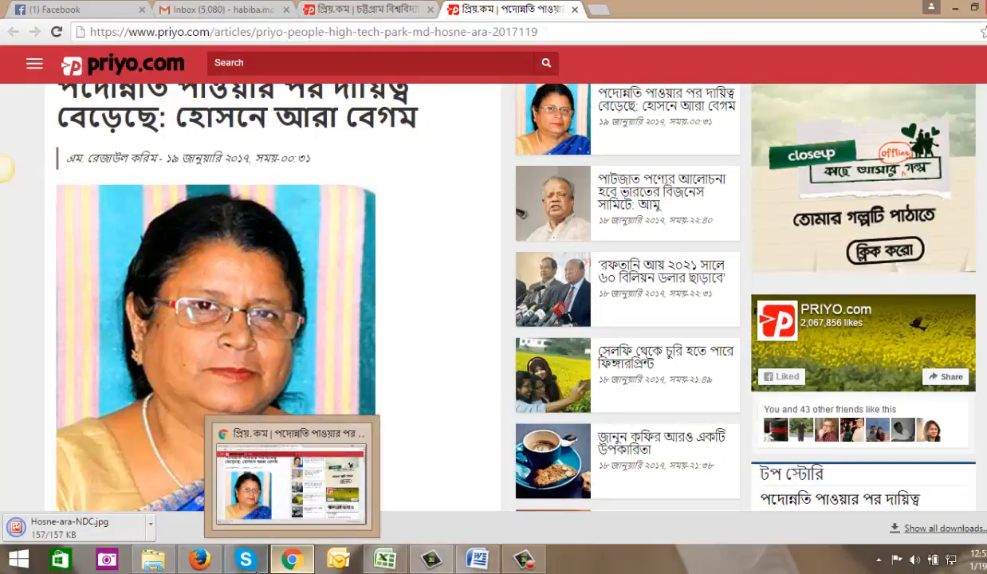
- Switch to WordPress in Firefox, upload the saved portrait from the Desktop and set it as the post's featured image
{"action": "left_click", "coordinate": [199, 560]}
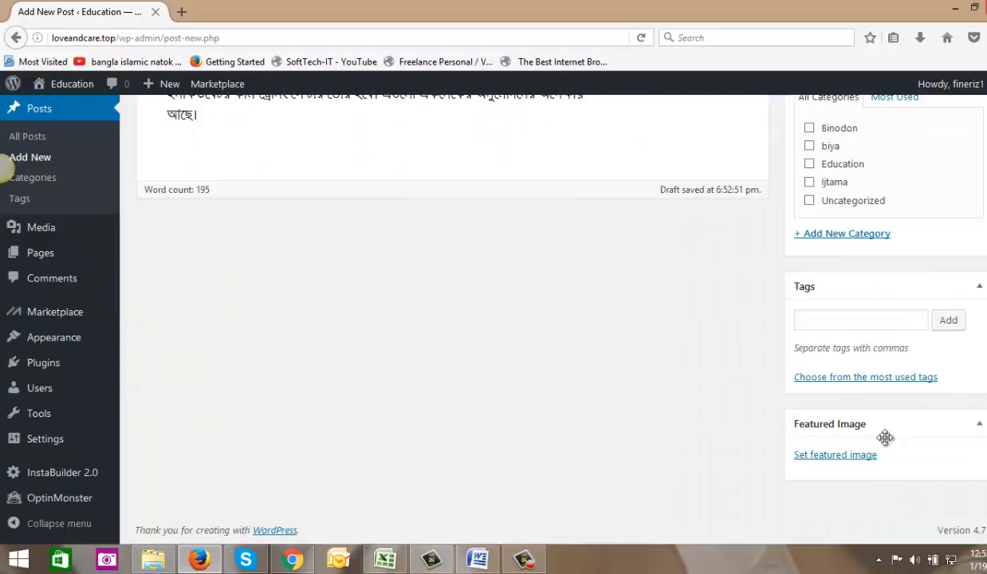
{"action": "left_click", "coordinate": [835, 457]}
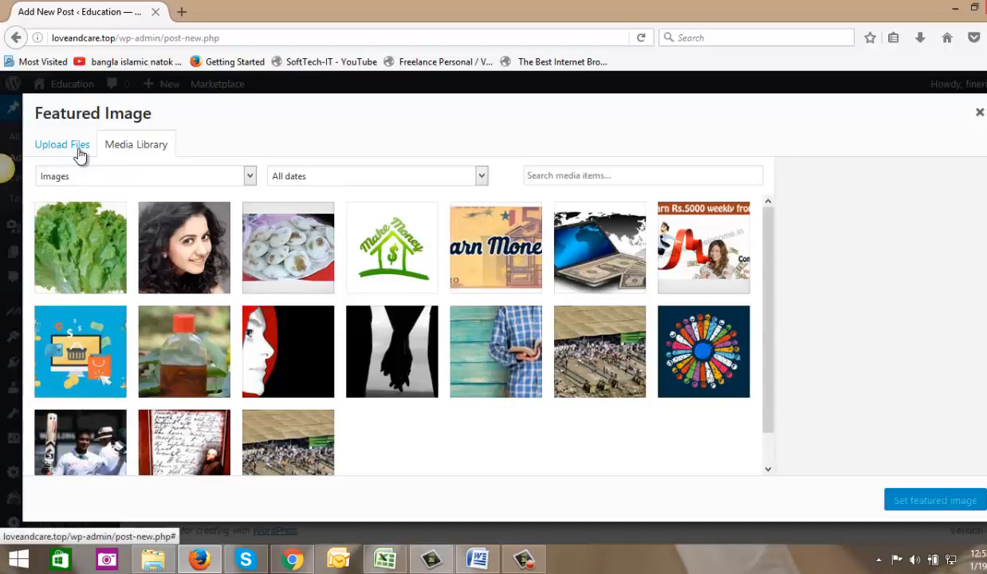
{"action": "left_click", "coordinate": [79, 151]}
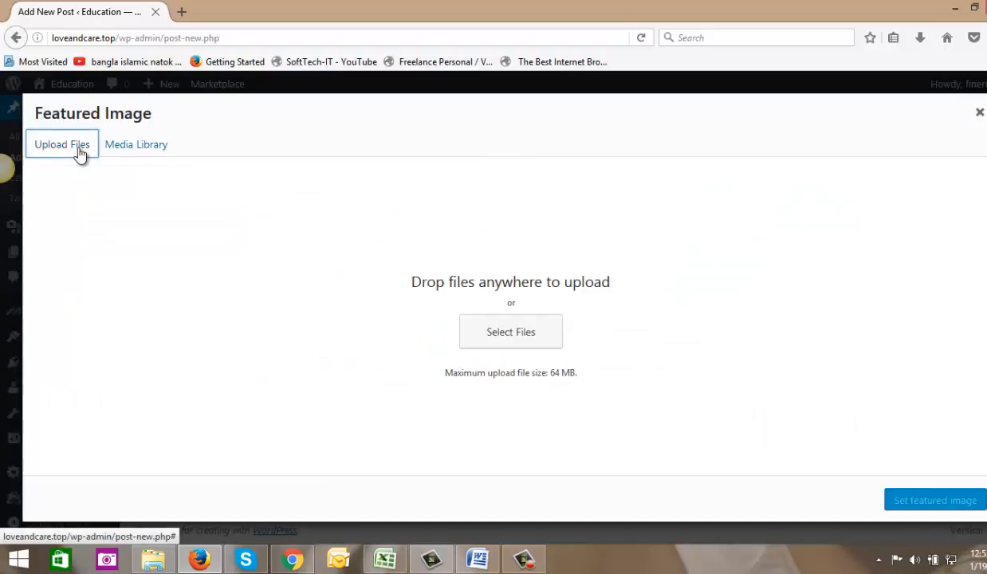
{"action": "left_click", "coordinate": [516, 341]}
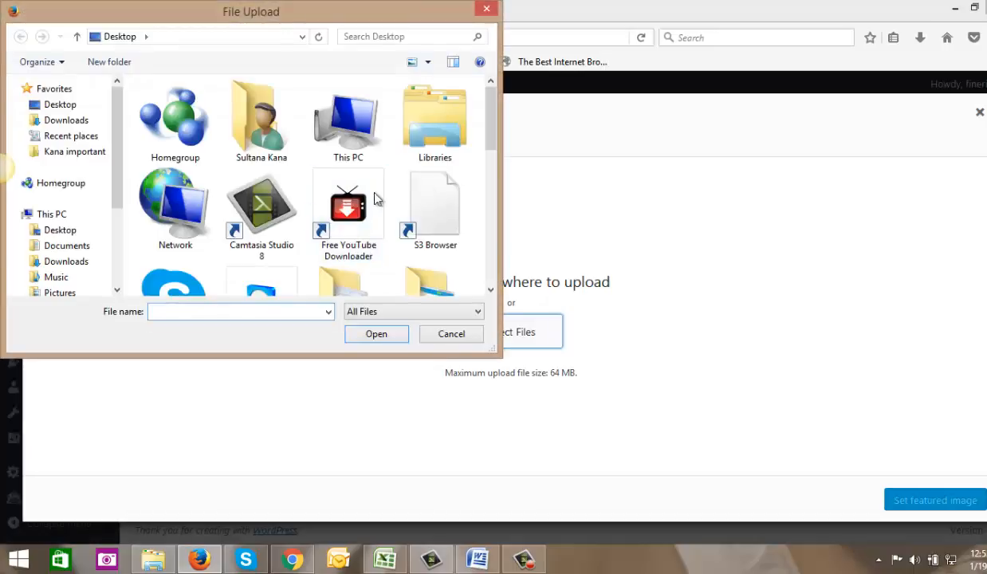
{"action": "left_click_drag", "start_coordinate": [492, 139], "coordinate": [490, 213]}
{"action": "left_click", "coordinate": [71, 107]}
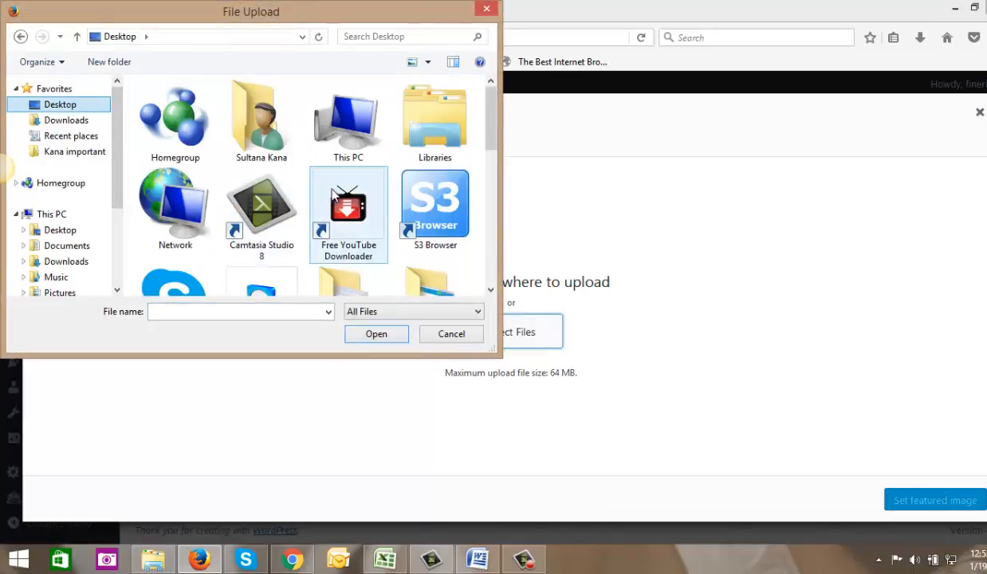
{"action": "left_click_drag", "start_coordinate": [491, 136], "coordinate": [465, 229]}
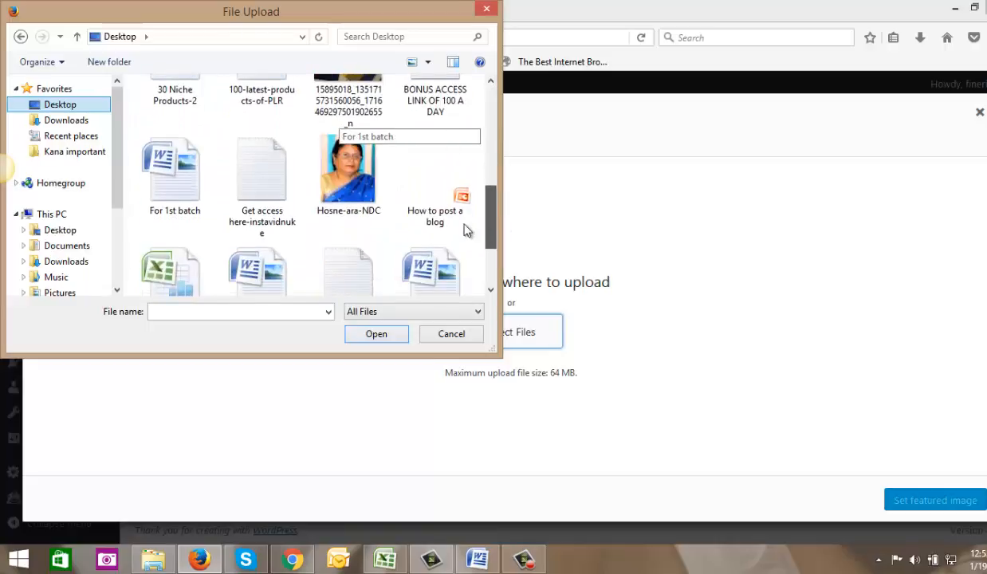
{"action": "left_click", "coordinate": [359, 184]}
{"action": "double_click", "coordinate": [359, 188]}
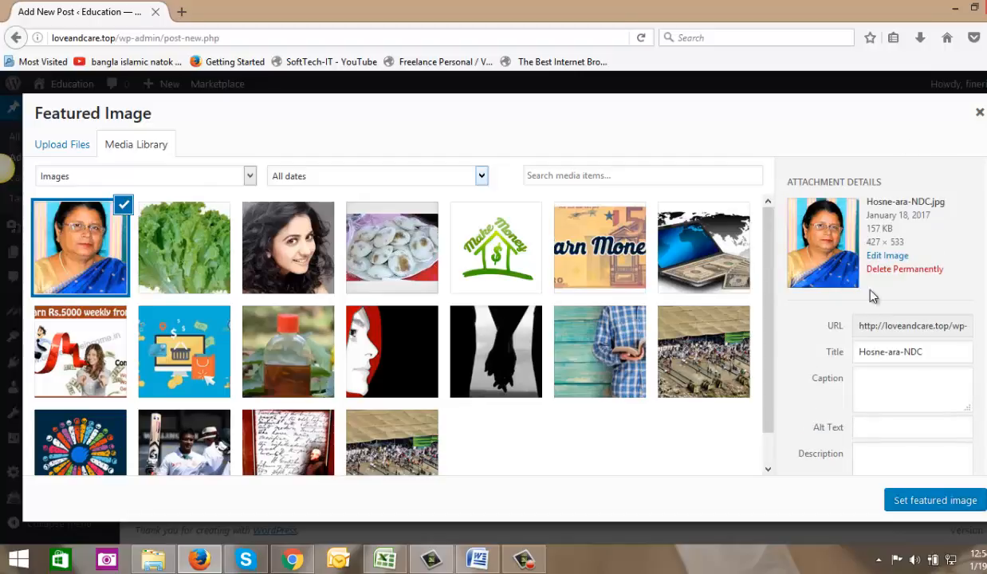
{"action": "left_click", "coordinate": [928, 508]}
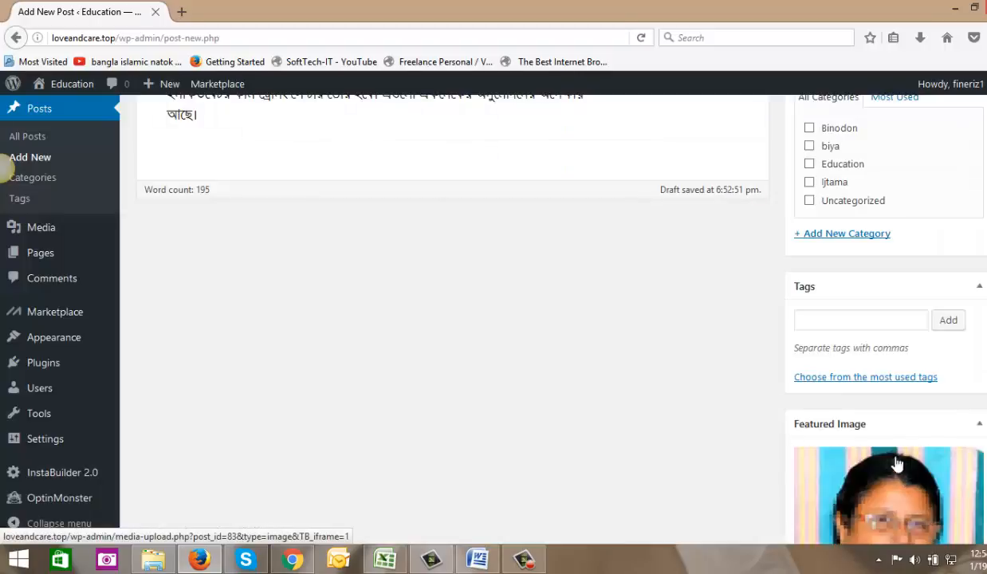
- Assign the post to the Uncategorized category
{"action": "scroll", "coordinate": [877, 425], "scroll_direction": "down", "scroll_amount": 3}
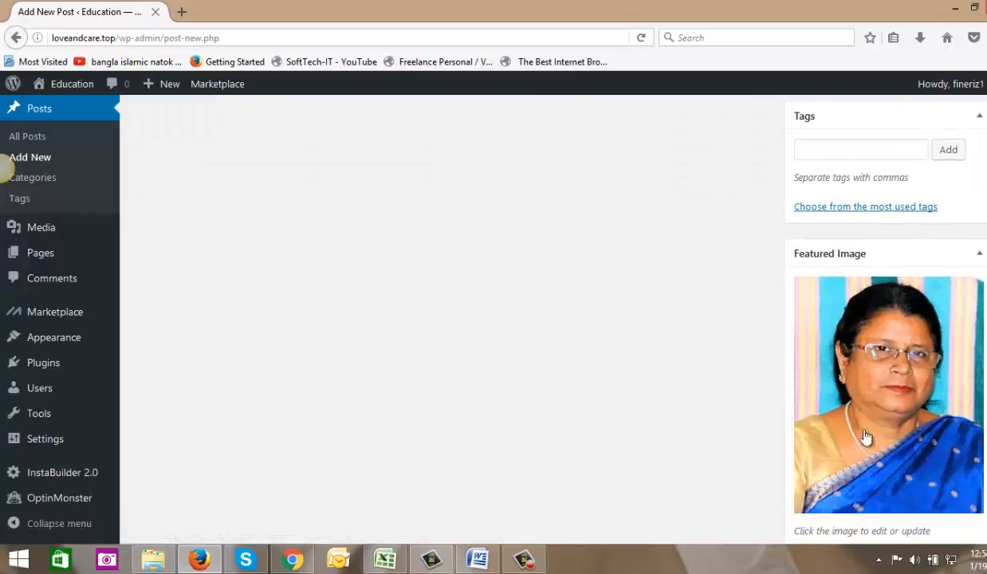
{"action": "scroll", "coordinate": [705, 334], "scroll_direction": "up", "scroll_amount": 6}
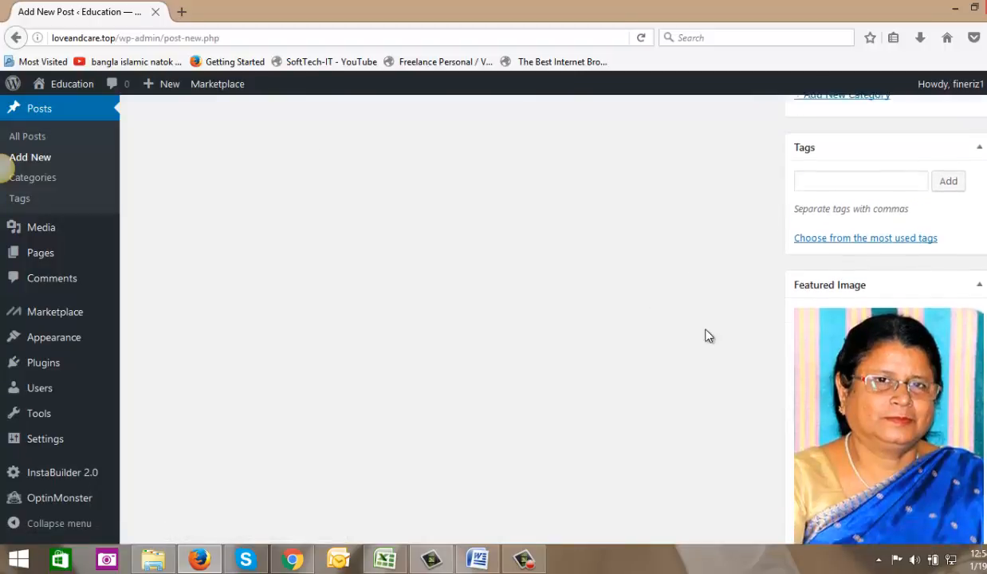
{"action": "scroll", "coordinate": [142, 164], "scroll_direction": "up", "scroll_amount": 5}
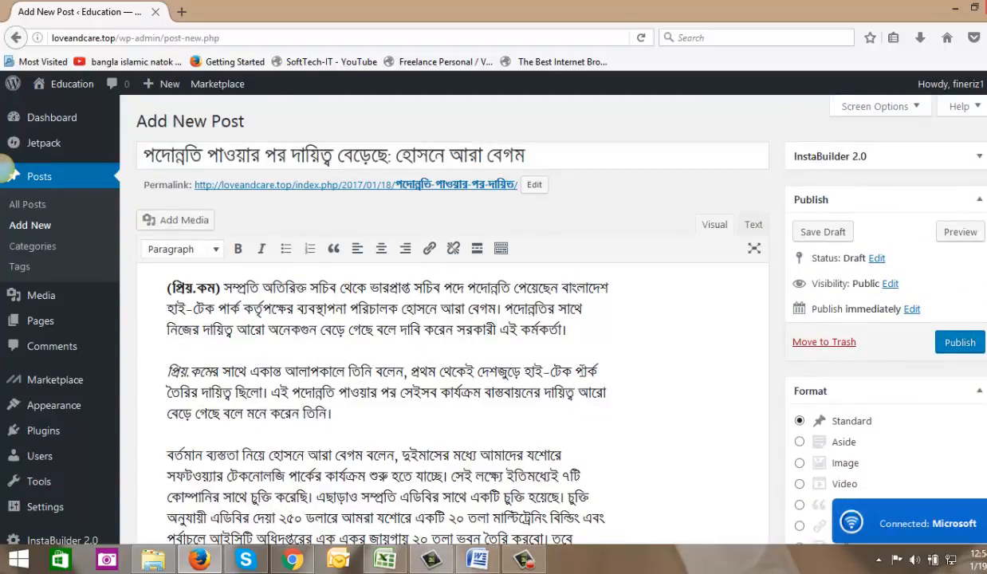
{"action": "scroll", "coordinate": [582, 376], "scroll_direction": "down", "scroll_amount": 10}
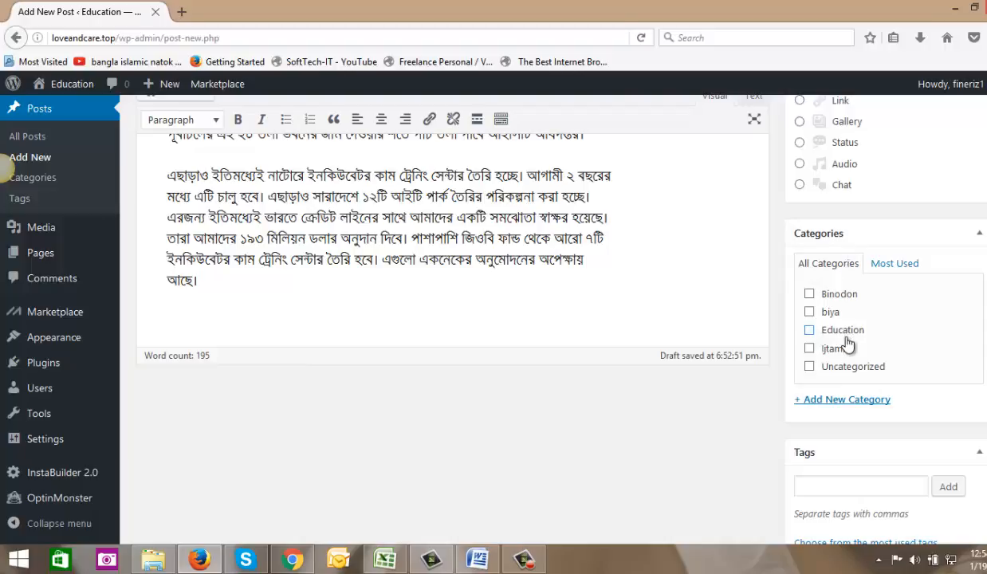
{"action": "left_click", "coordinate": [809, 366]}
- Consult the source article in Chrome for a tag, return to the WordPress post and add the tag "Current news"
{"action": "scroll", "coordinate": [877, 402], "scroll_direction": "down", "scroll_amount": 2}
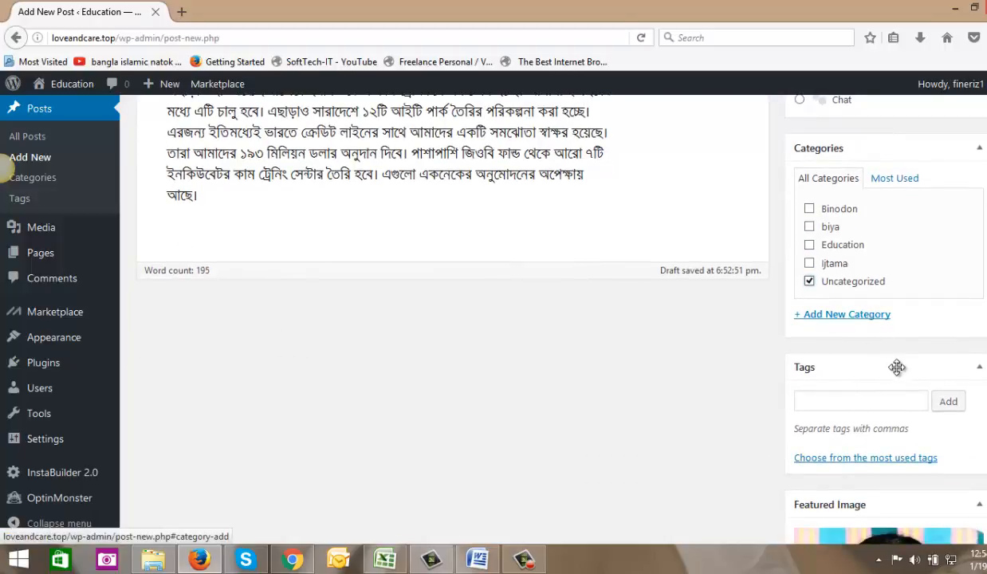
{"action": "scroll", "coordinate": [829, 351], "scroll_direction": "down", "scroll_amount": 2}
{"action": "left_click", "coordinate": [811, 316]}
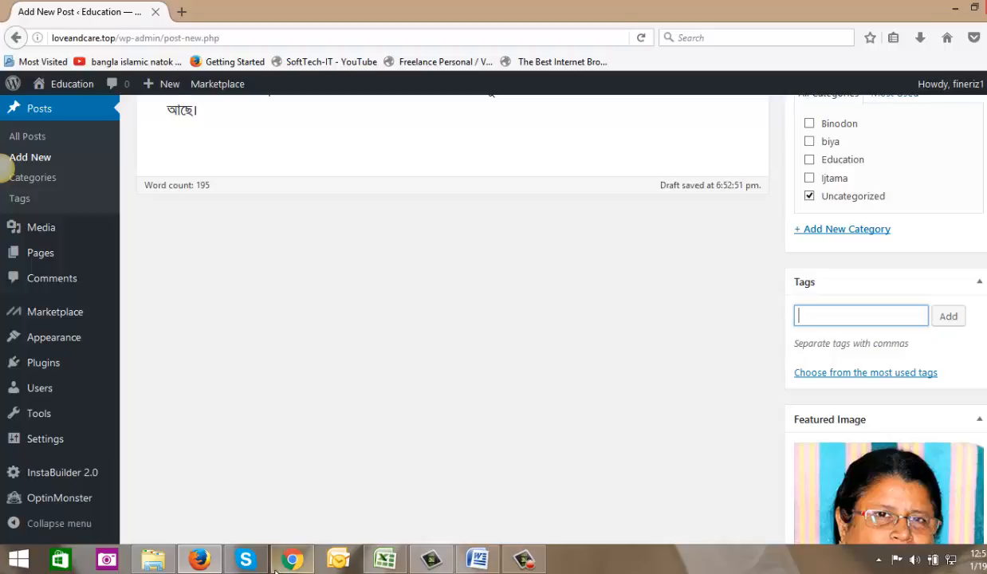
{"action": "mouse_move", "coordinate": [293, 558]}
{"action": "left_click", "coordinate": [272, 508]}
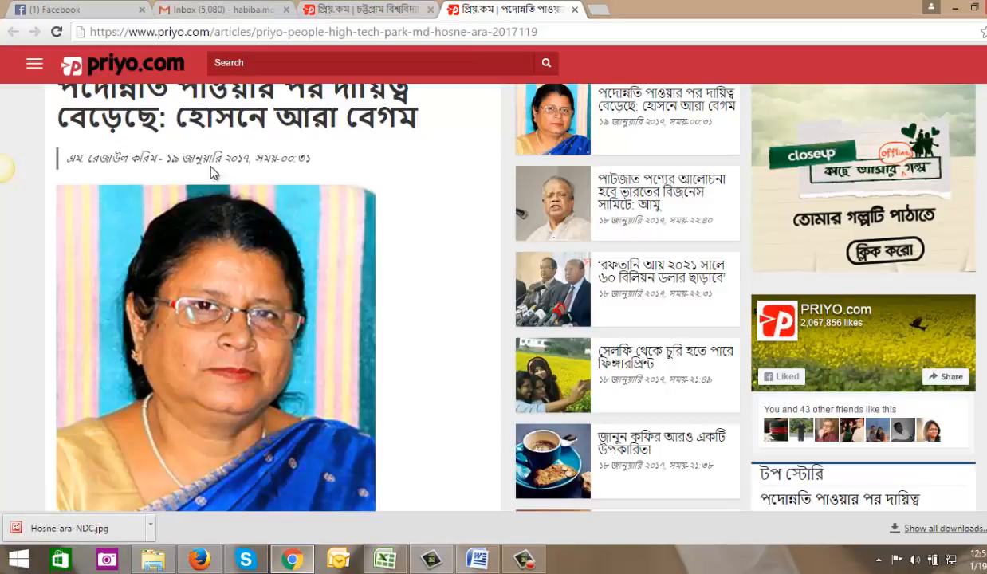
{"action": "scroll", "coordinate": [286, 286], "scroll_direction": "down", "scroll_amount": 2}
{"action": "scroll", "coordinate": [292, 289], "scroll_direction": "down", "scroll_amount": 2}
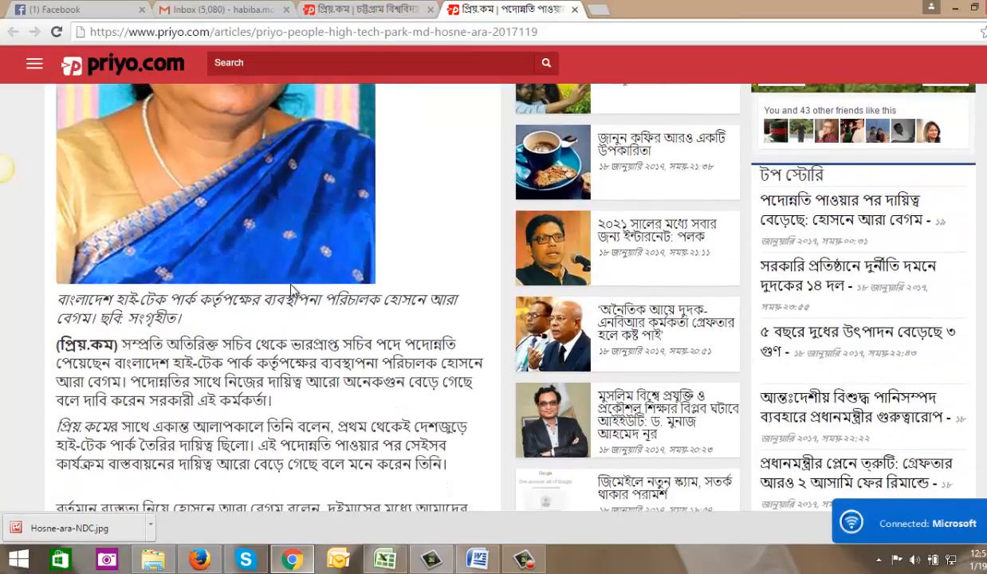
{"action": "scroll", "coordinate": [291, 289], "scroll_direction": "up", "scroll_amount": 5}
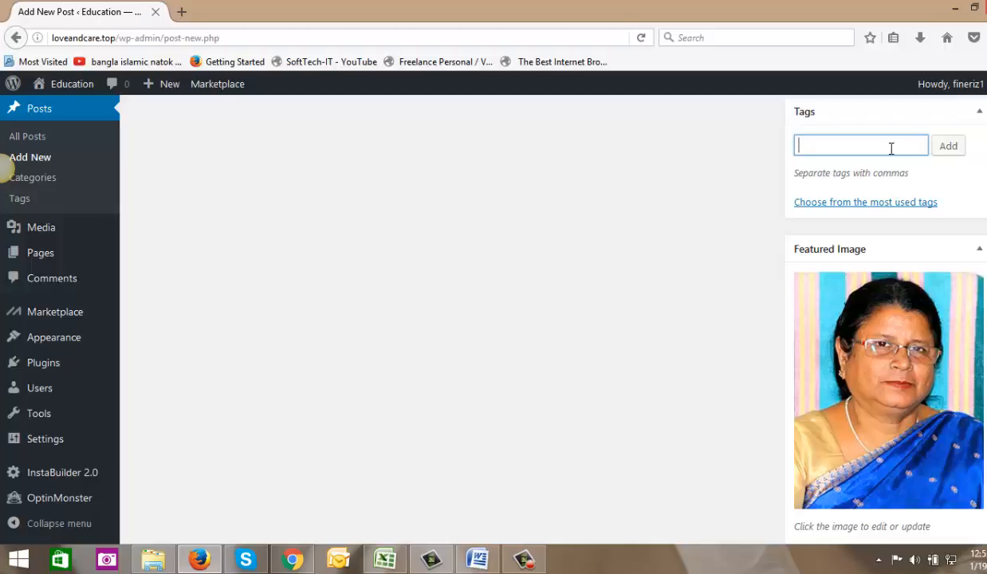
{"action": "type", "text": "rrent news"}
{"action": "left_click", "coordinate": [949, 146]}
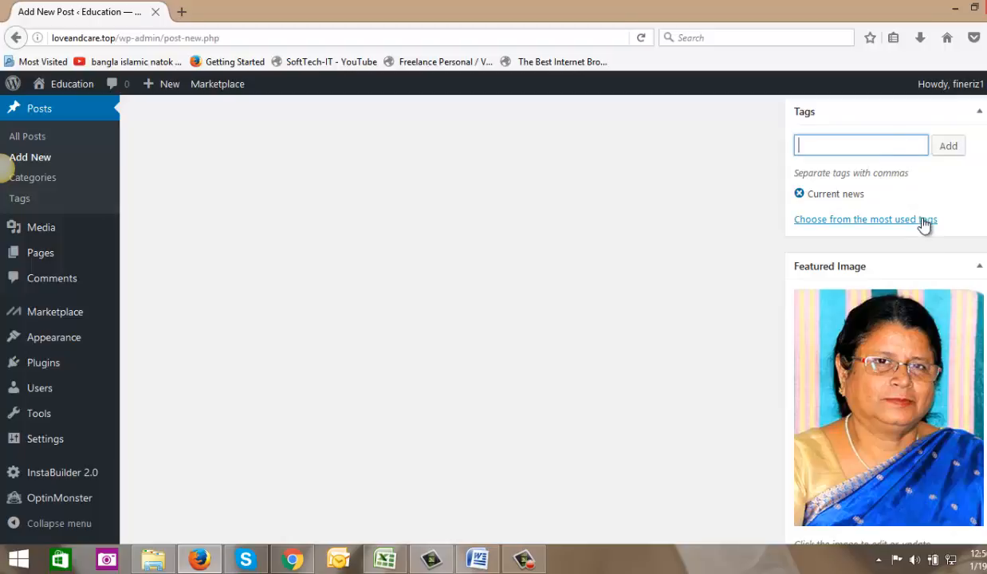
- Review the post's title, body text, format, category, tag and featured image
{"action": "scroll", "coordinate": [921, 228], "scroll_direction": "down", "scroll_amount": 3}
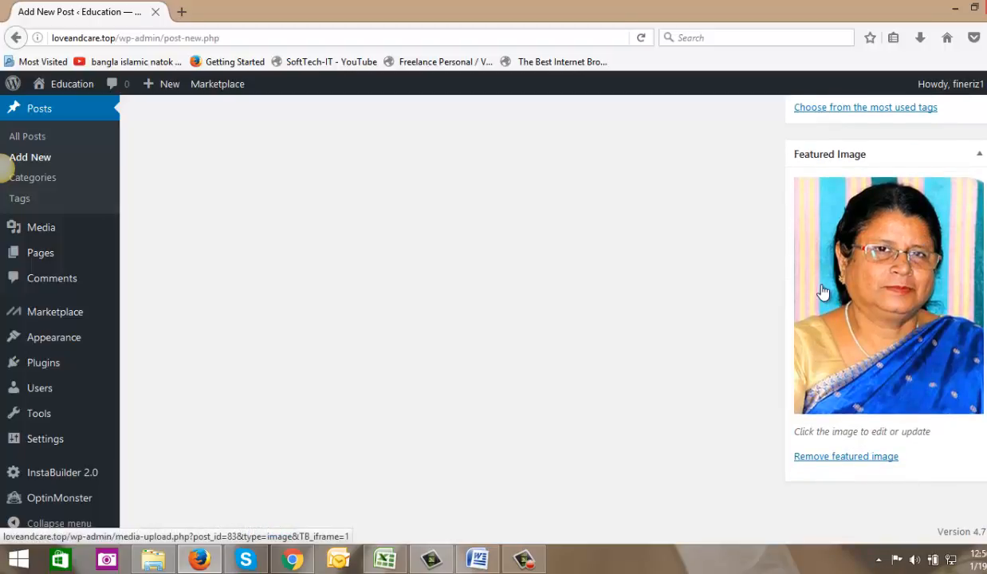
{"action": "scroll", "coordinate": [823, 291], "scroll_direction": "up", "scroll_amount": 6}
{"action": "scroll", "coordinate": [876, 351], "scroll_direction": "down", "scroll_amount": 6}
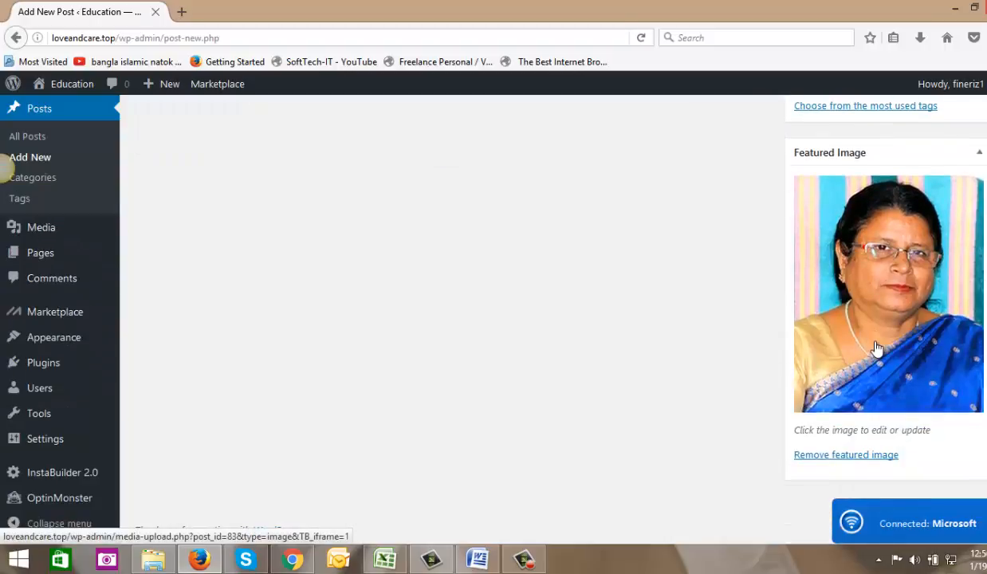
{"action": "scroll", "coordinate": [875, 348], "scroll_direction": "up", "scroll_amount": 5}
{"action": "scroll", "coordinate": [851, 325], "scroll_direction": "up", "scroll_amount": 5}
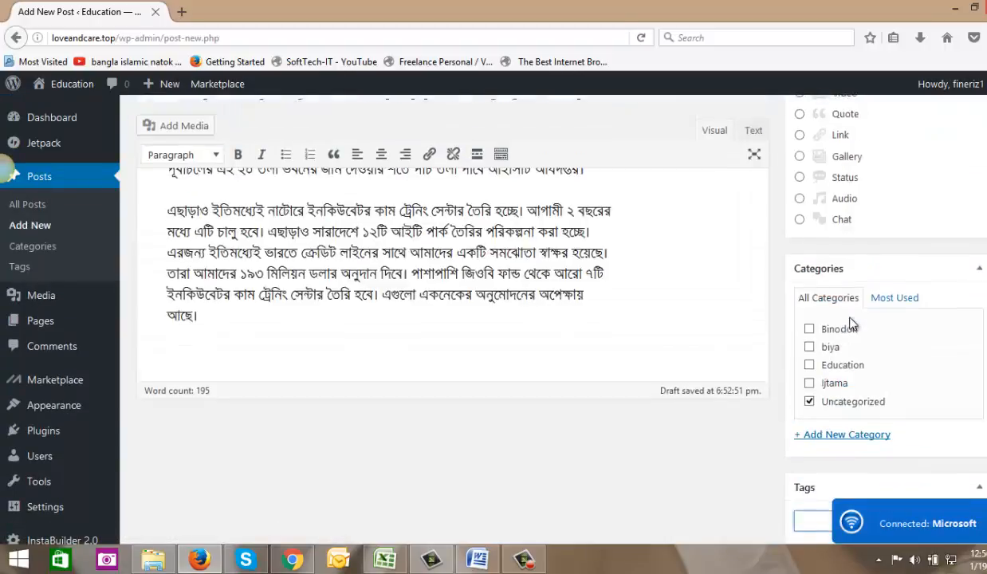
{"action": "scroll", "coordinate": [453, 319], "scroll_direction": "up", "scroll_amount": 5}
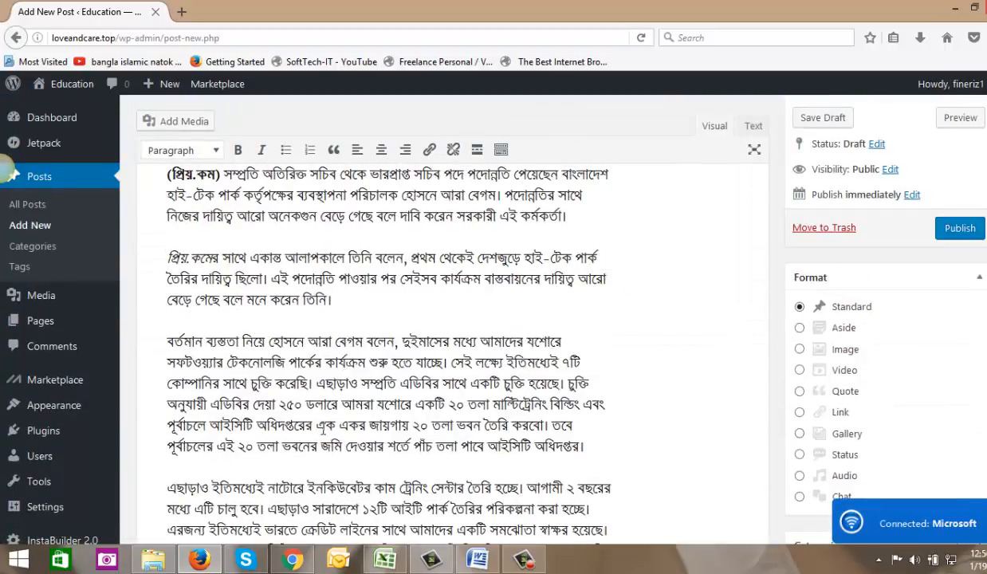
{"action": "scroll", "coordinate": [324, 345], "scroll_direction": "up", "scroll_amount": 2}
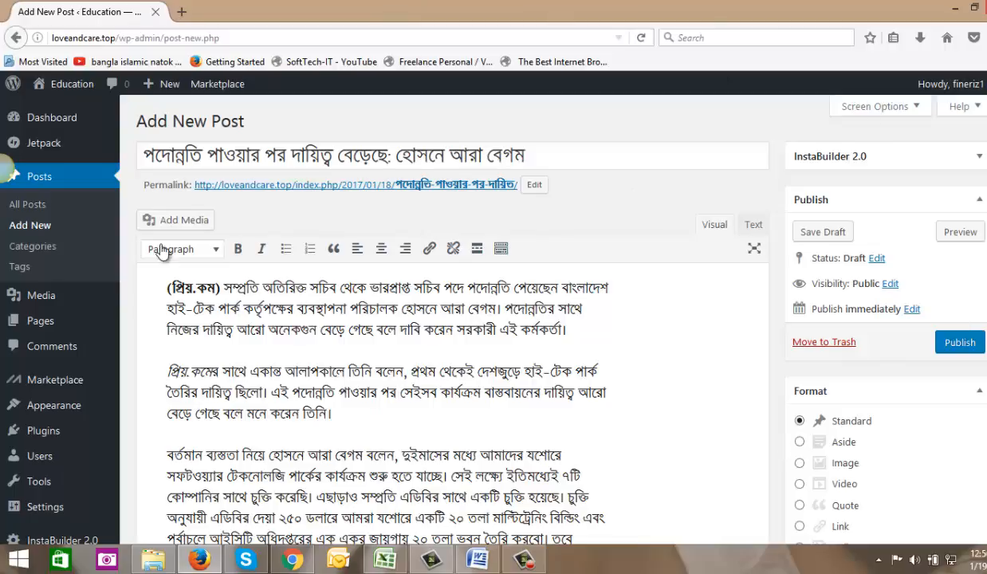
{"action": "scroll", "coordinate": [815, 271], "scroll_direction": "down", "scroll_amount": 3}
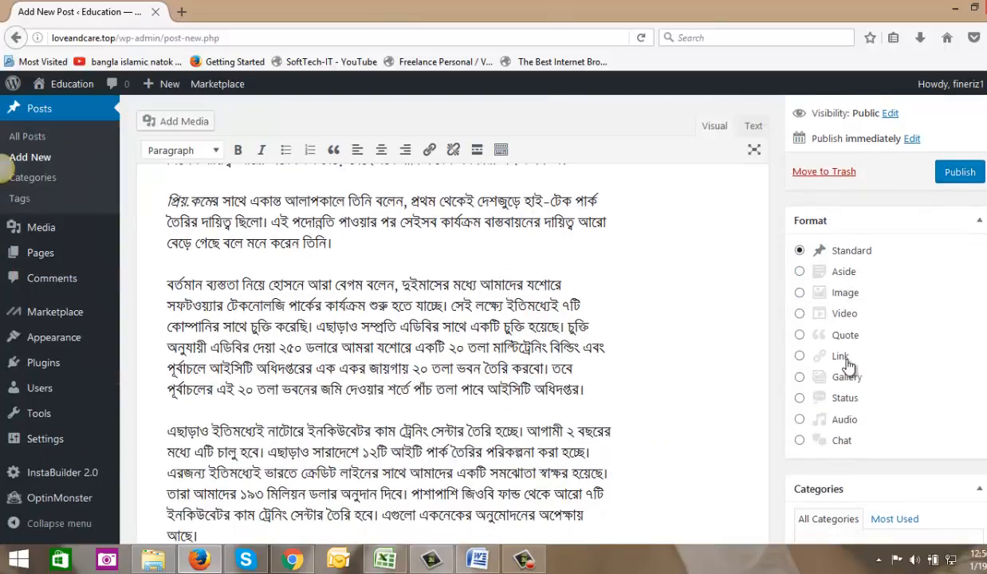
{"action": "scroll", "coordinate": [829, 351], "scroll_direction": "up", "scroll_amount": 3}
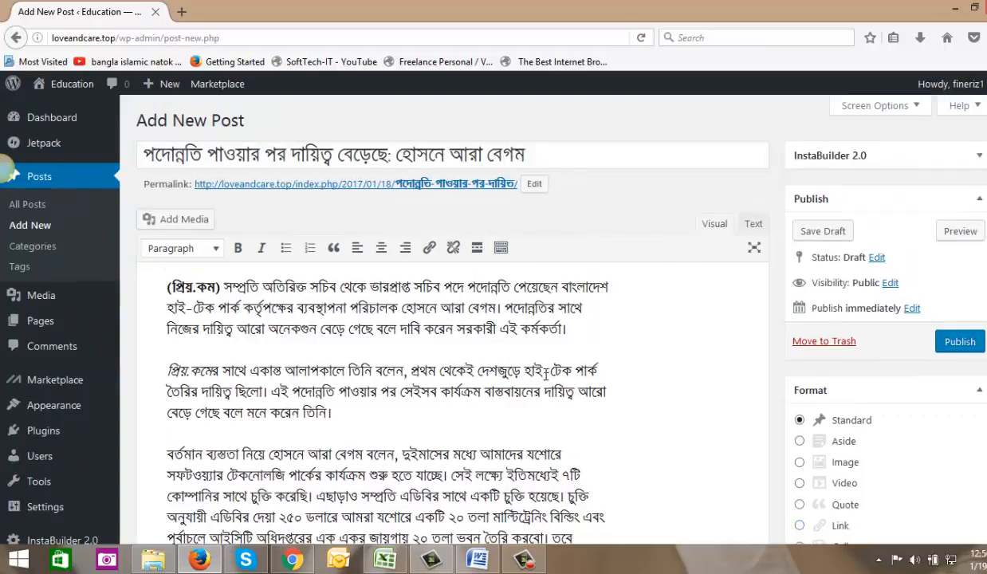
{"action": "scroll", "coordinate": [547, 382], "scroll_direction": "down", "scroll_amount": 10}
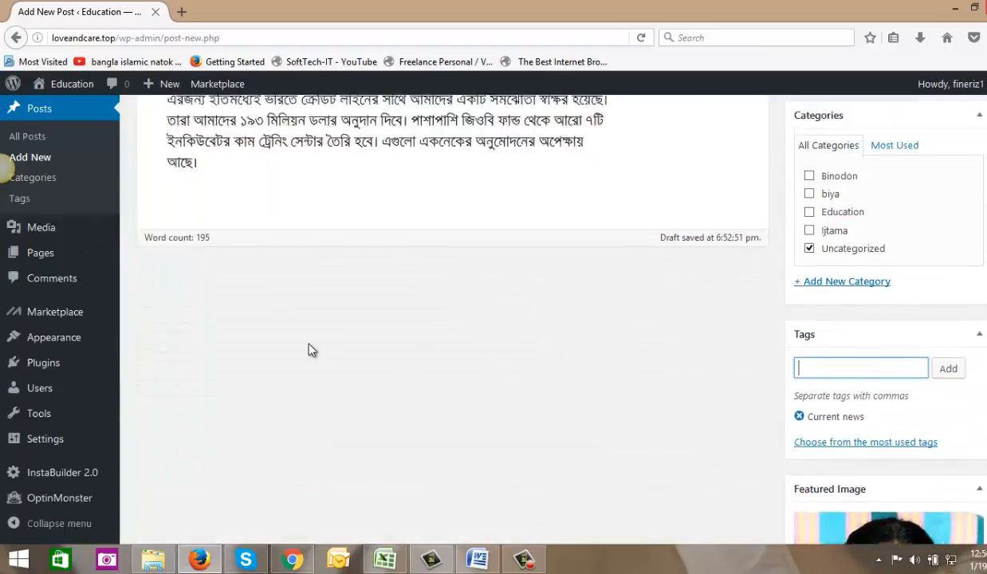
{"action": "scroll", "coordinate": [311, 349], "scroll_direction": "up", "scroll_amount": 10}
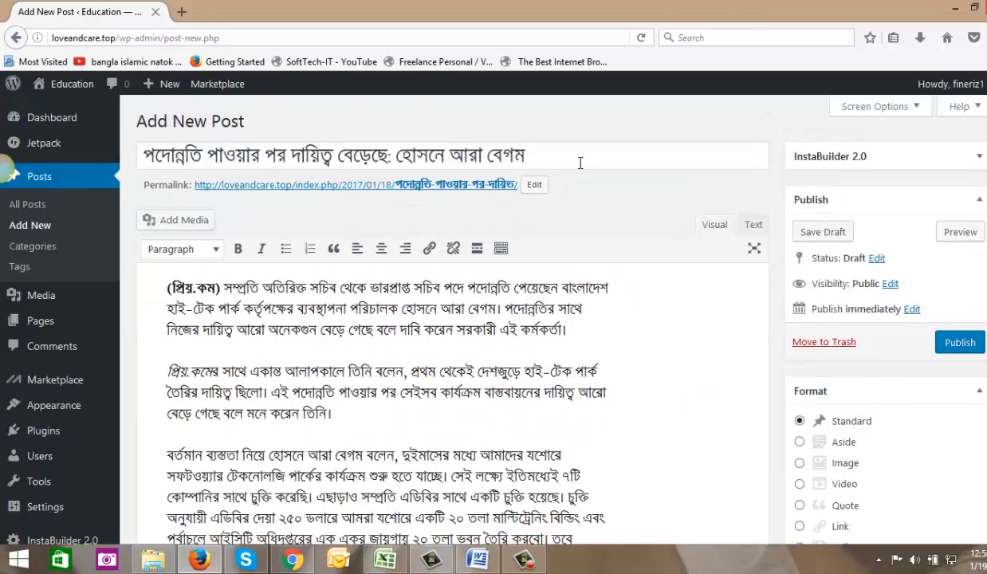
{"action": "scroll", "coordinate": [640, 348], "scroll_direction": "down", "scroll_amount": 10}
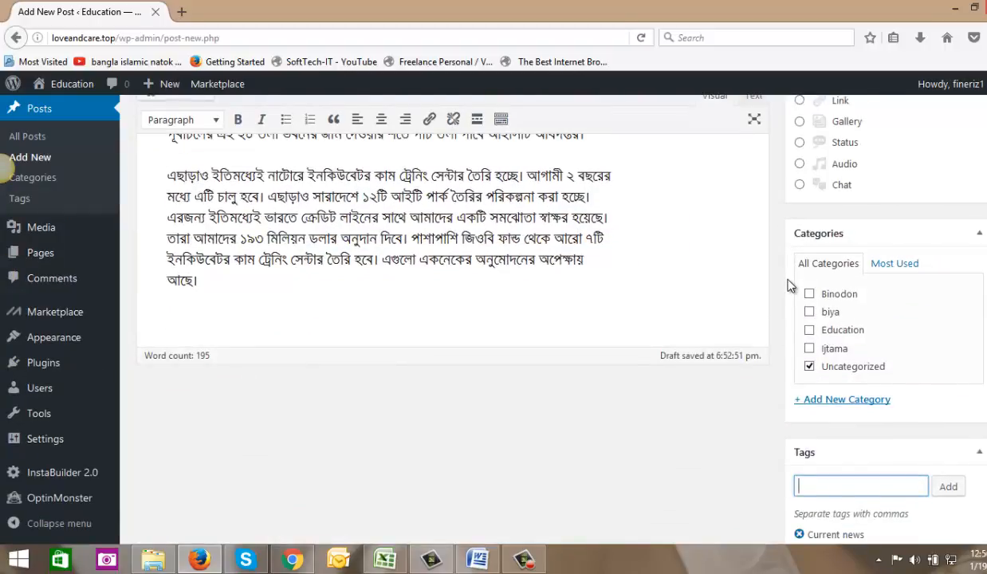
{"action": "scroll", "coordinate": [877, 283], "scroll_direction": "up", "scroll_amount": 10}
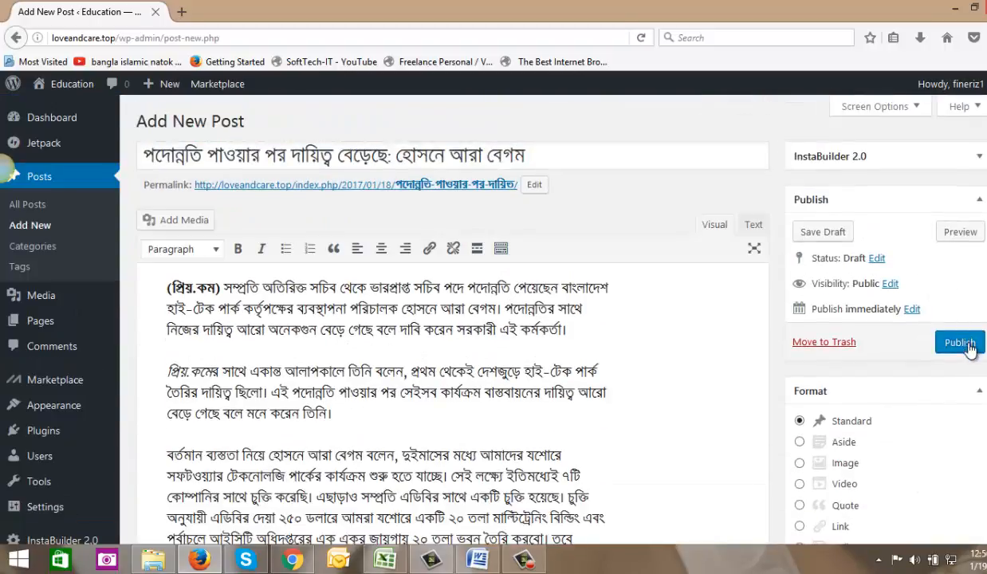
- Publish the post and open the site's front page in a new browser tab
{"action": "left_click", "coordinate": [961, 346]}
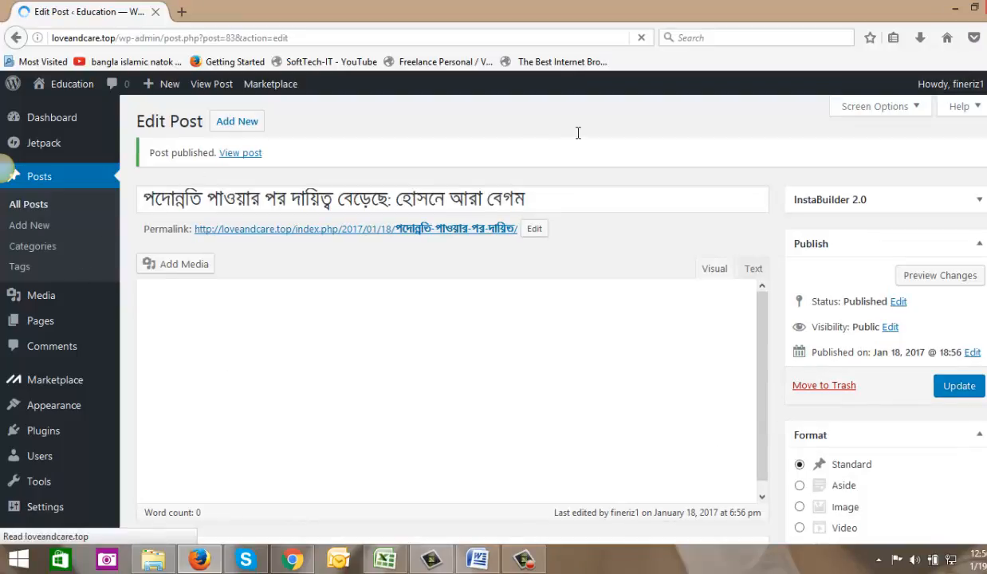
{"action": "mouse_move", "coordinate": [50, 93]}
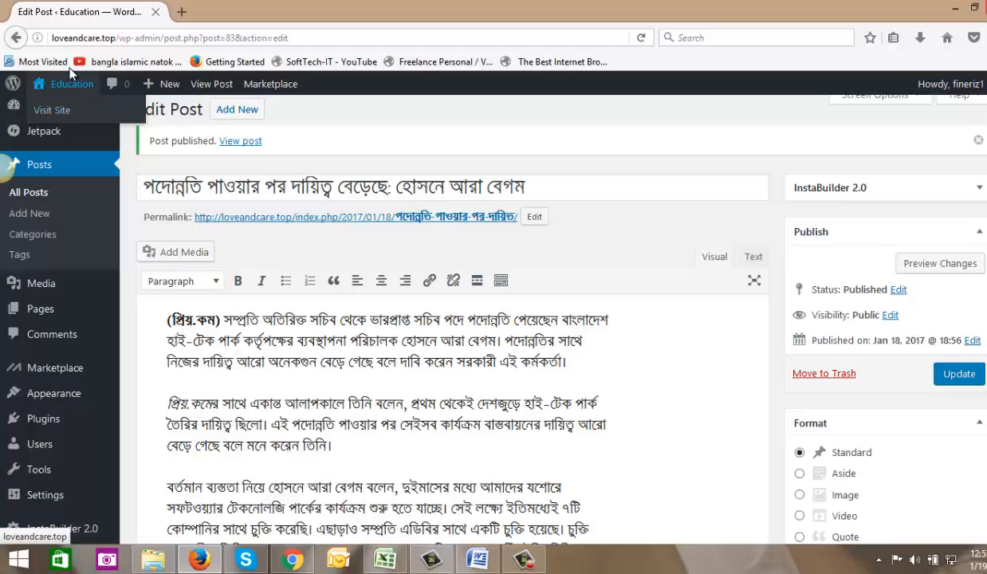
{"action": "mouse_move", "coordinate": [77, 112]}
{"action": "middle_click", "coordinate": [74, 89]}
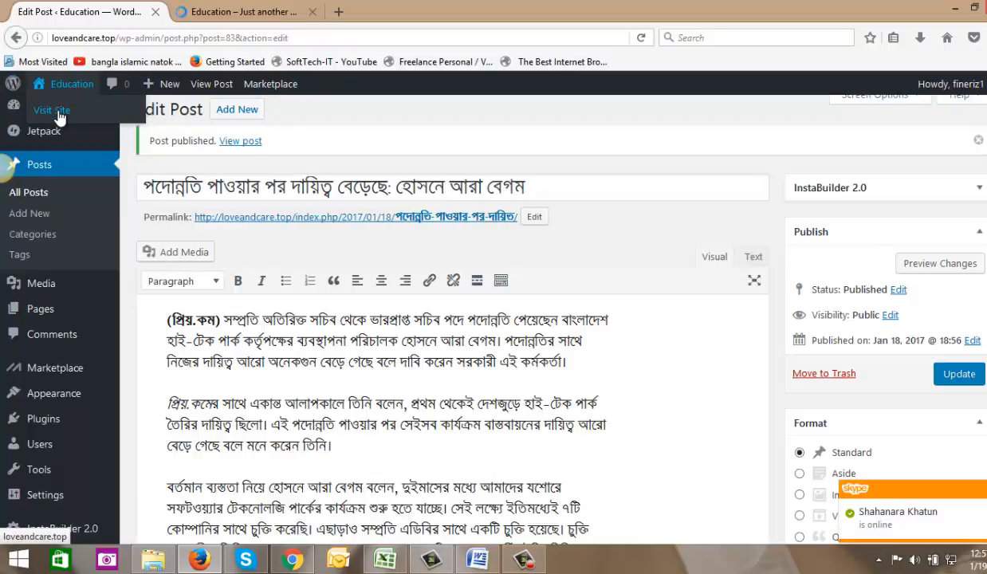
{"action": "right_click", "coordinate": [59, 117]}
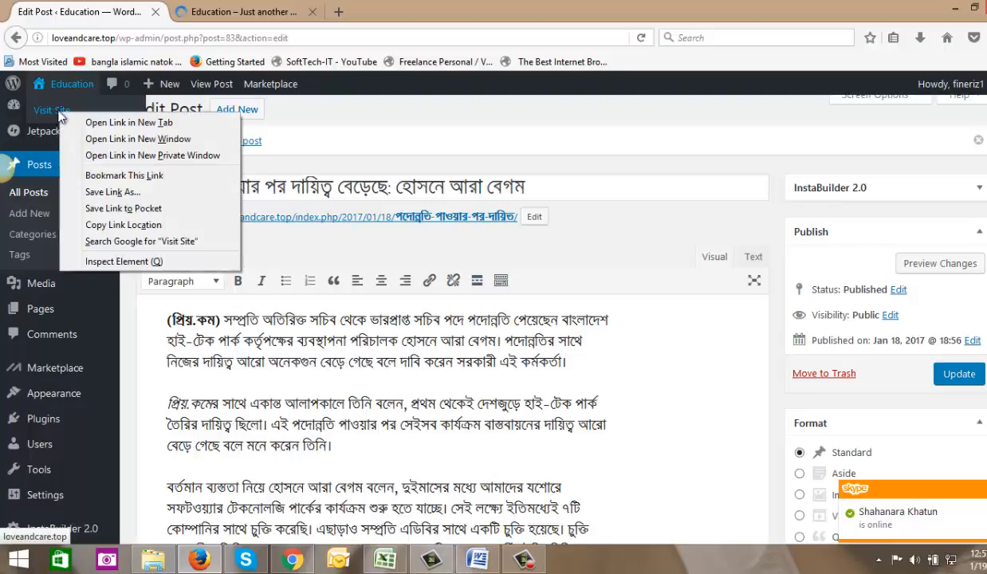
{"action": "left_click", "coordinate": [145, 125]}
{"action": "left_click", "coordinate": [254, 13]}
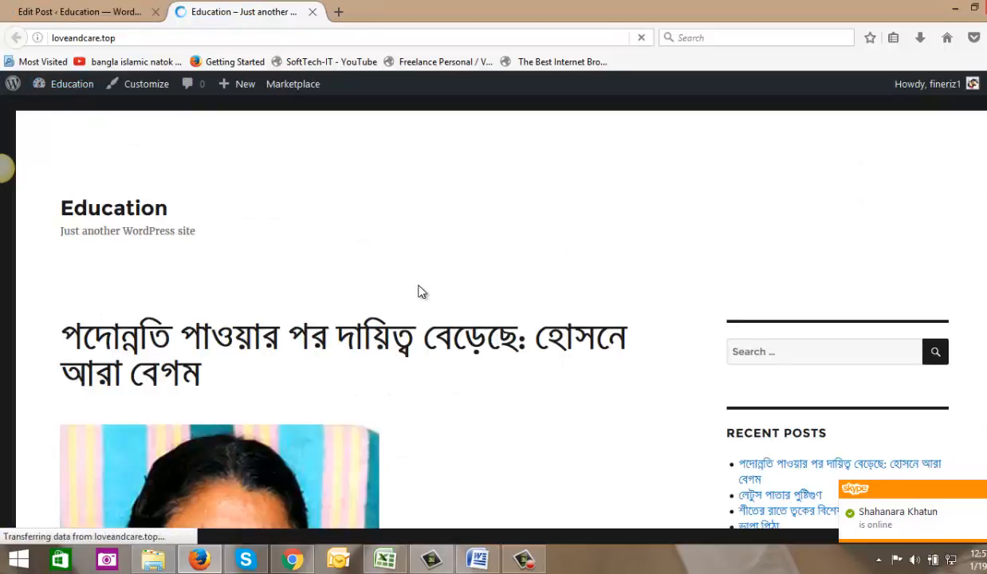
- Examine the published post's headline, featured image and body text on the site's front page
{"action": "scroll", "coordinate": [422, 292], "scroll_direction": "down", "scroll_amount": 3}
{"action": "scroll", "coordinate": [421, 293], "scroll_direction": "up", "scroll_amount": 3}
{"action": "left_click_drag", "start_coordinate": [420, 292], "coordinate": [232, 255]}
{"action": "scroll", "coordinate": [236, 265], "scroll_direction": "down", "scroll_amount": 5}
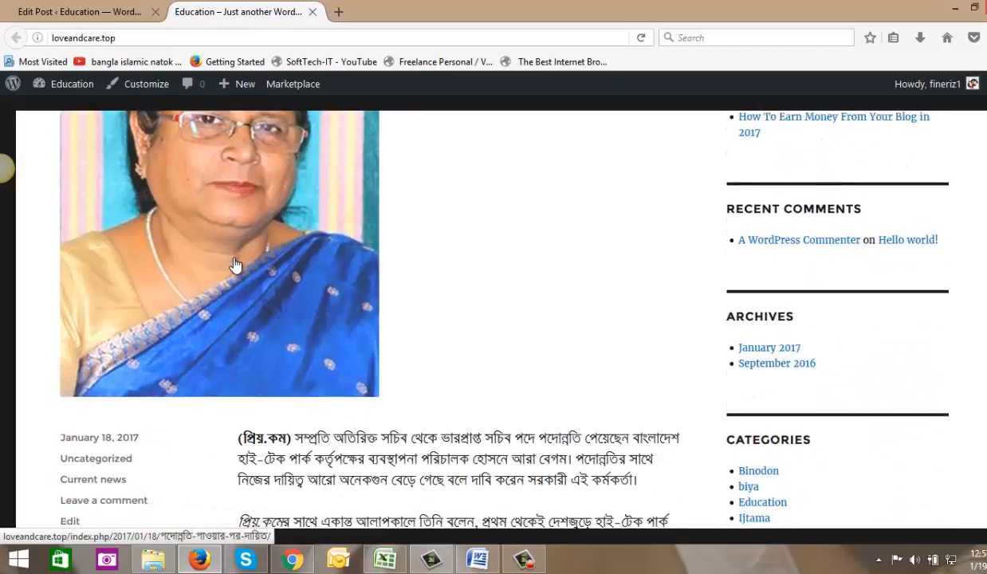
{"action": "scroll", "coordinate": [236, 265], "scroll_direction": "up", "scroll_amount": 3}
{"action": "scroll", "coordinate": [236, 265], "scroll_direction": "up", "scroll_amount": 1}
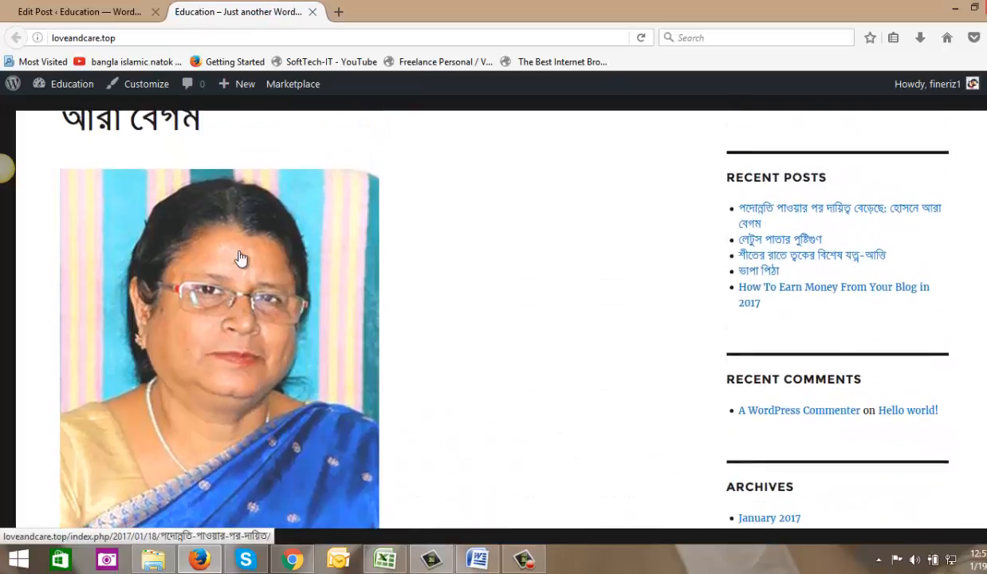
{"action": "scroll", "coordinate": [246, 244], "scroll_direction": "up", "scroll_amount": 3}
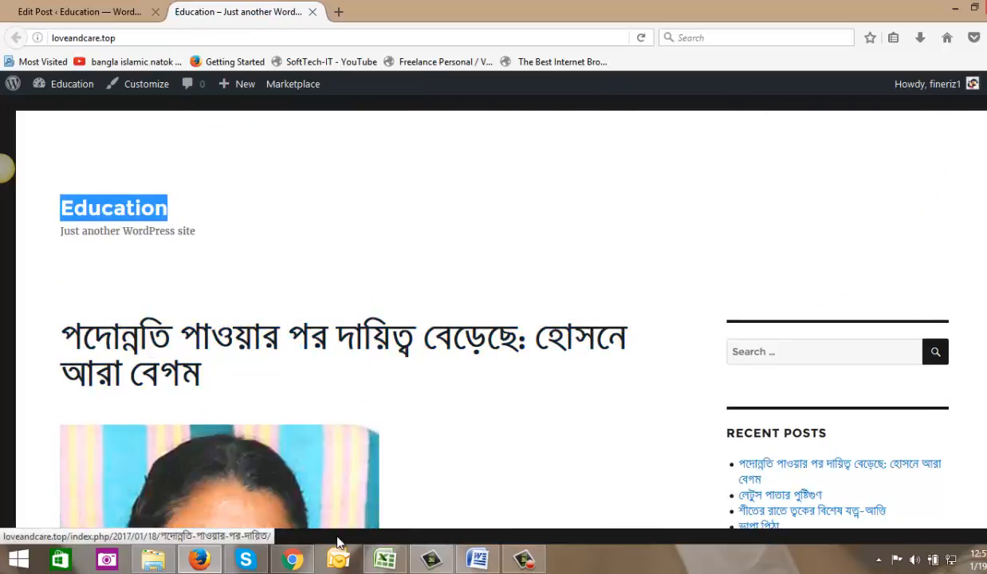
{"action": "scroll", "coordinate": [325, 433], "scroll_direction": "down", "scroll_amount": 4}
{"action": "scroll", "coordinate": [325, 433], "scroll_direction": "down", "scroll_amount": 7}
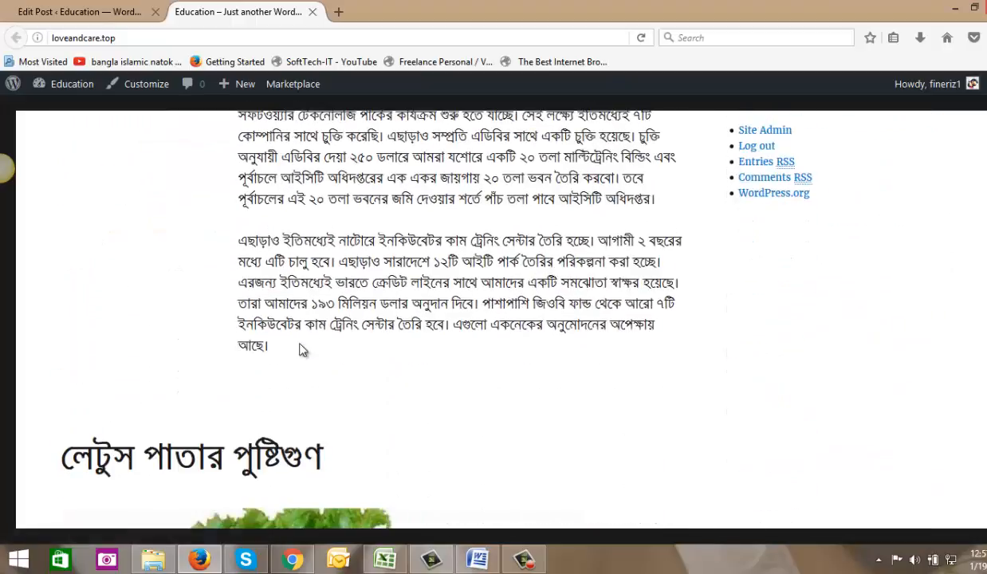
{"action": "scroll", "coordinate": [302, 348], "scroll_direction": "up", "scroll_amount": 1}
{"action": "scroll", "coordinate": [312, 425], "scroll_direction": "up", "scroll_amount": 3}
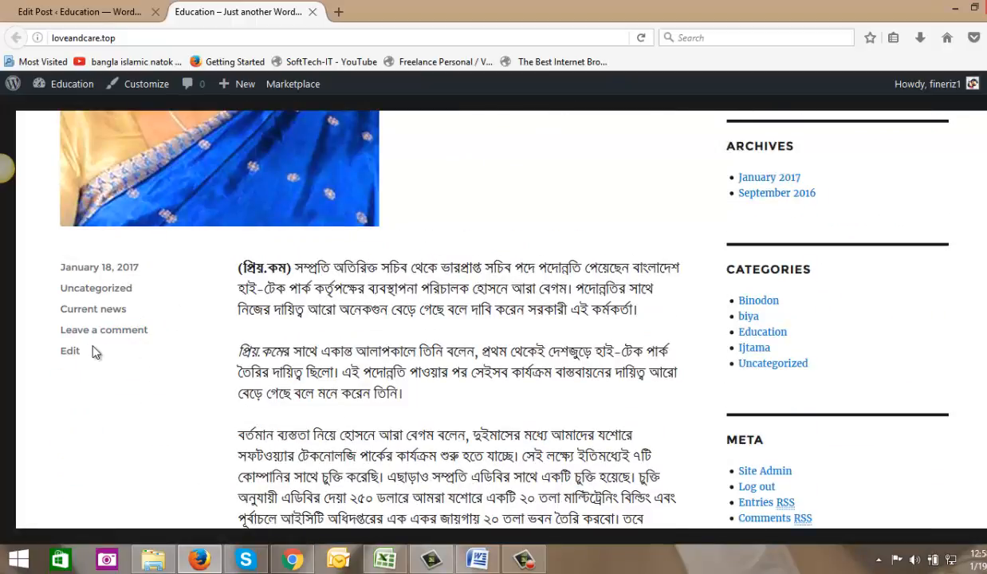
- Check the tag, category and date beside the published post, and look over the front page down to the following post
{"action": "left_click_drag", "start_coordinate": [130, 311], "coordinate": [52, 310]}
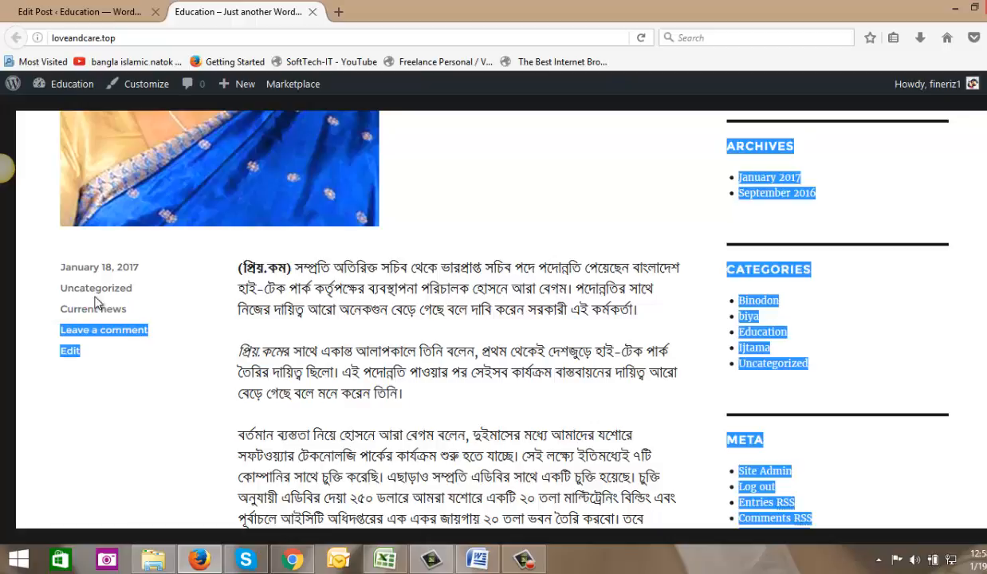
{"action": "left_click_drag", "start_coordinate": [151, 289], "coordinate": [58, 289]}
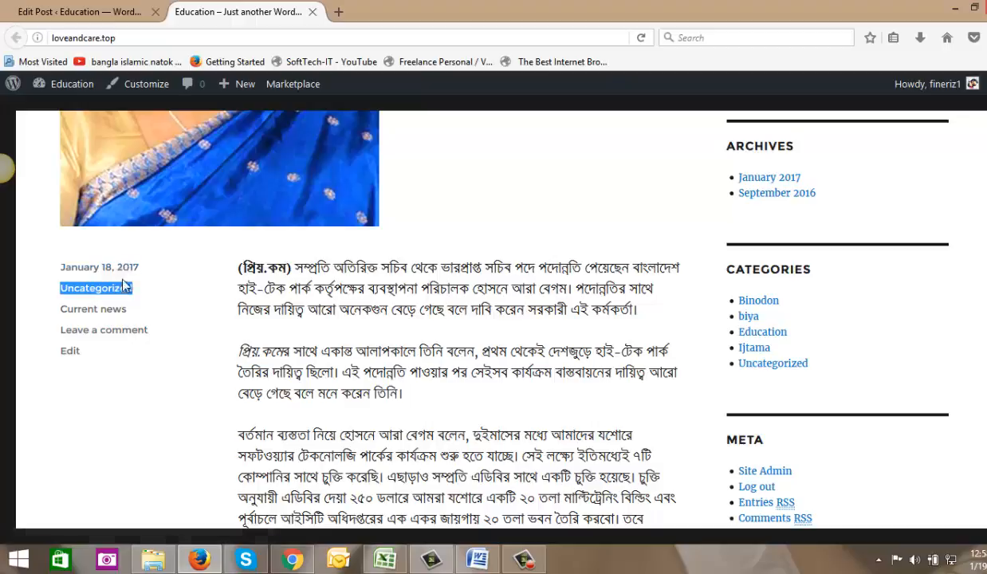
{"action": "left_click_drag", "start_coordinate": [166, 268], "coordinate": [224, 327]}
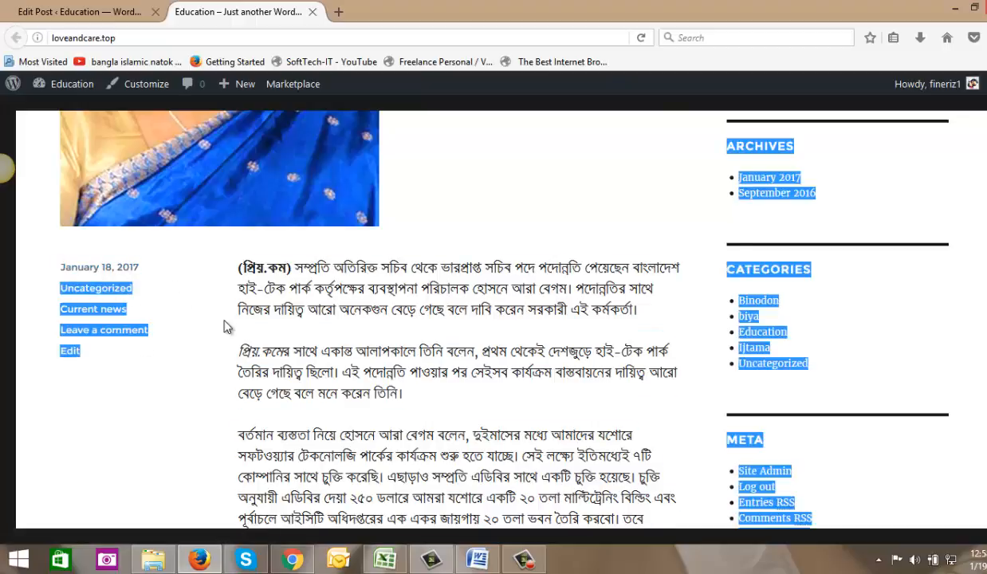
{"action": "left_click", "coordinate": [111, 418]}
{"action": "scroll", "coordinate": [159, 421], "scroll_direction": "up", "scroll_amount": 10}
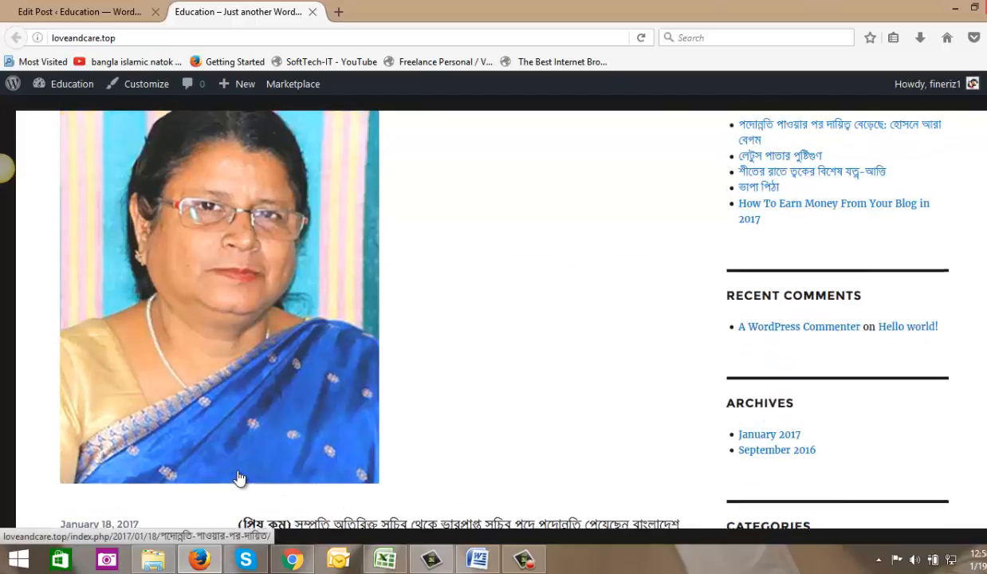
{"action": "scroll", "coordinate": [566, 438], "scroll_direction": "down", "scroll_amount": 10}
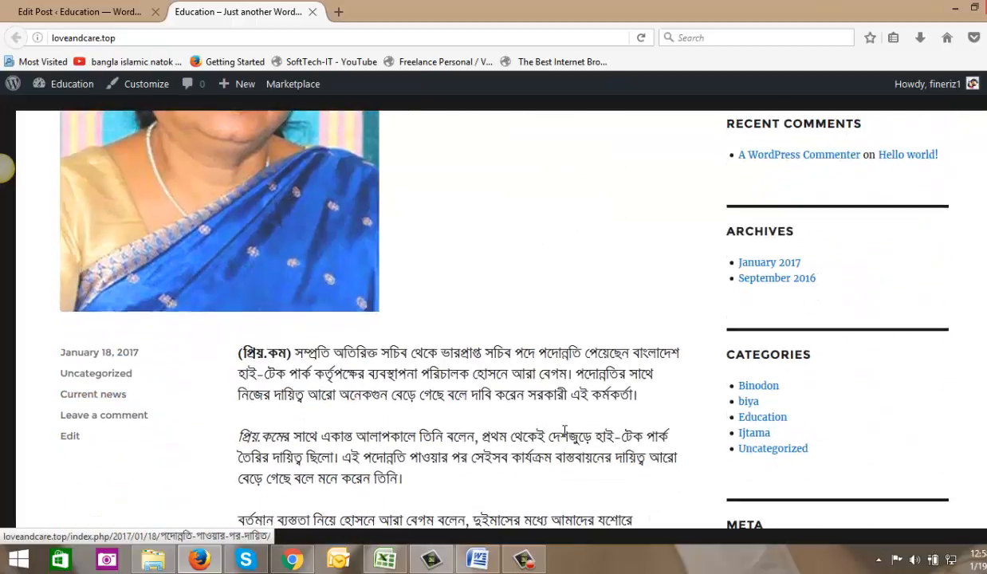
{"action": "scroll", "coordinate": [565, 439], "scroll_direction": "down", "scroll_amount": 5}
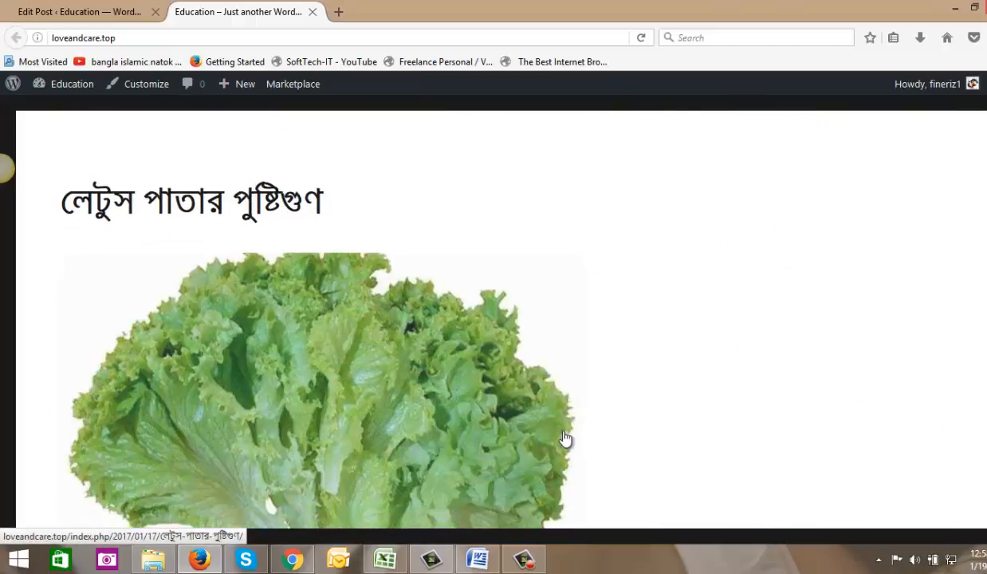
{"action": "mouse_move", "coordinate": [525, 563]}
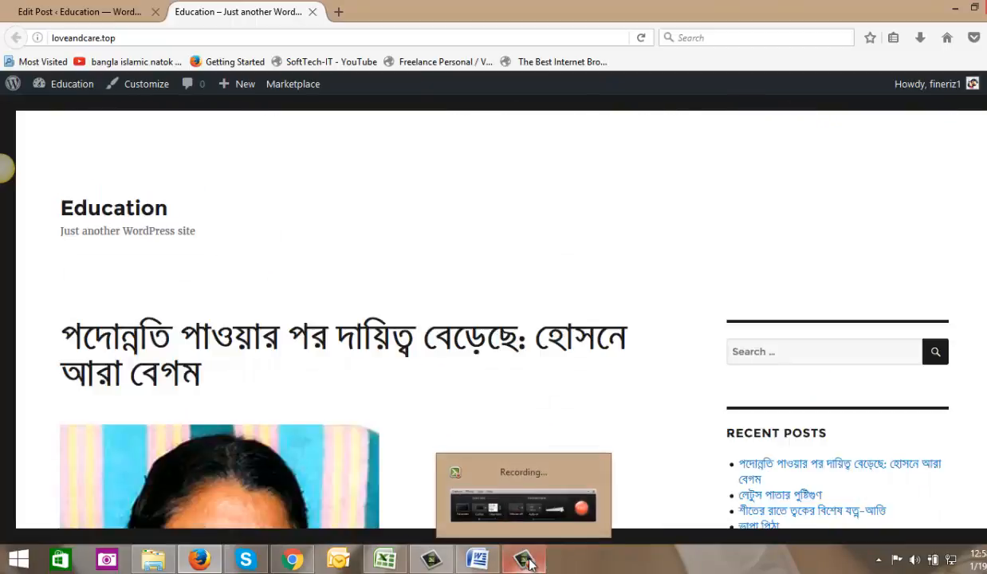